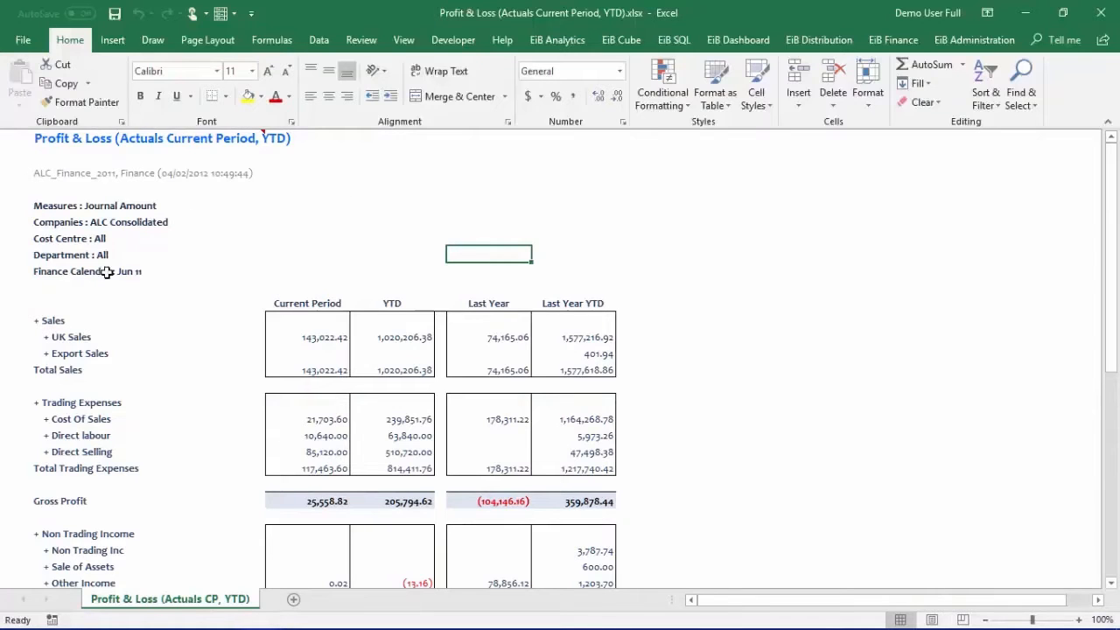
# - Change the report's Criteria Style setting to Collapsed and apply it to the Profit & Loss report
pyautogui.click(51, 322)
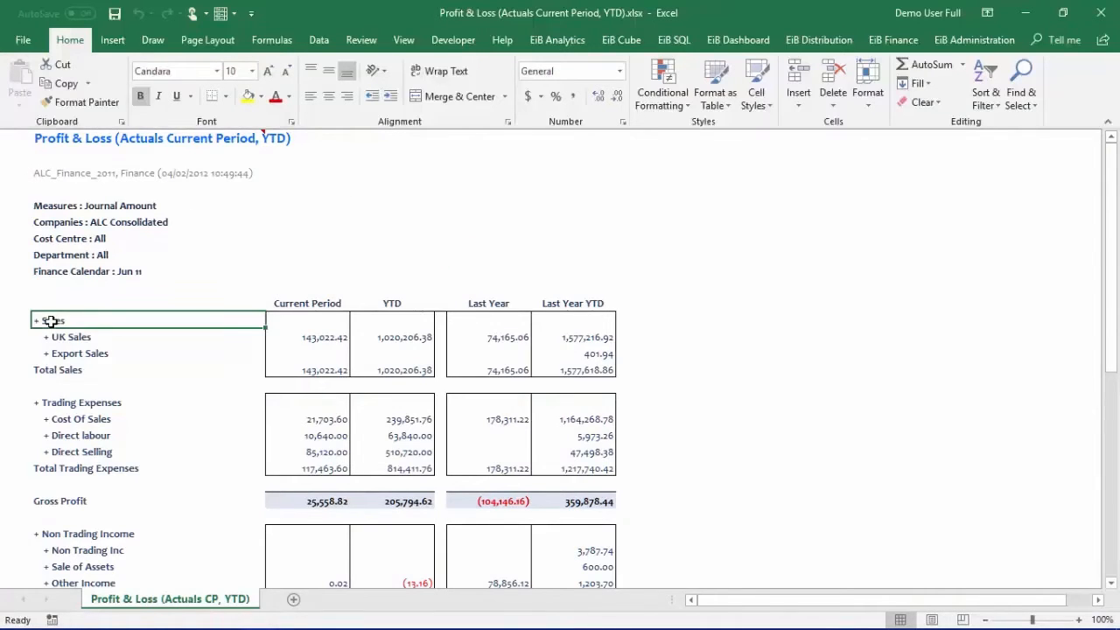
pyautogui.click(60, 336)
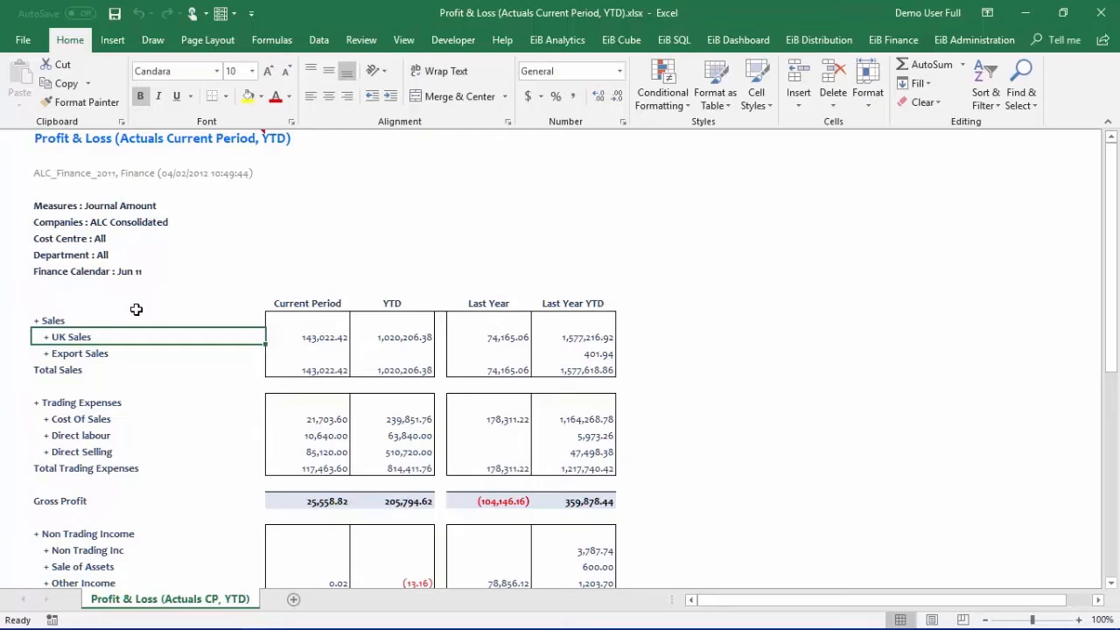
pyautogui.click(219, 206)
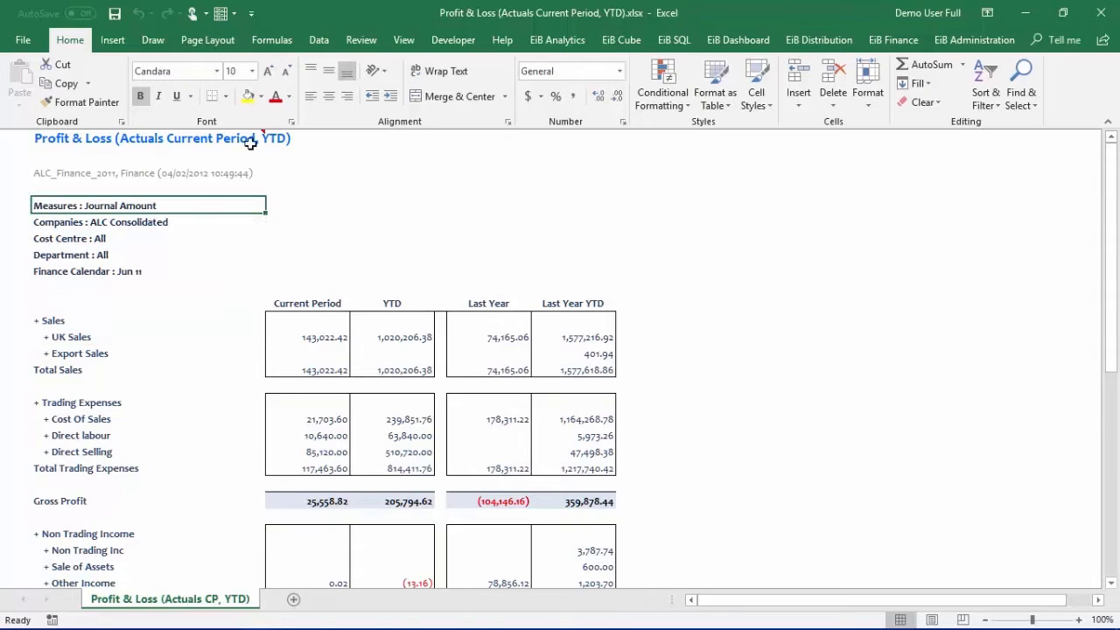
pyautogui.click(619, 42)
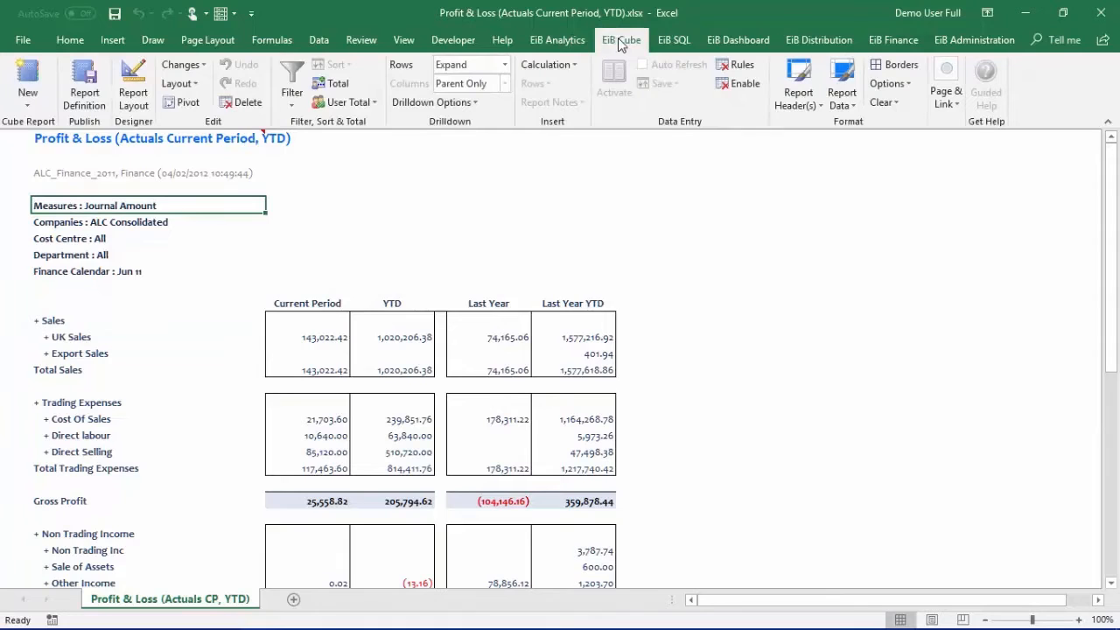
pyautogui.click(200, 67)
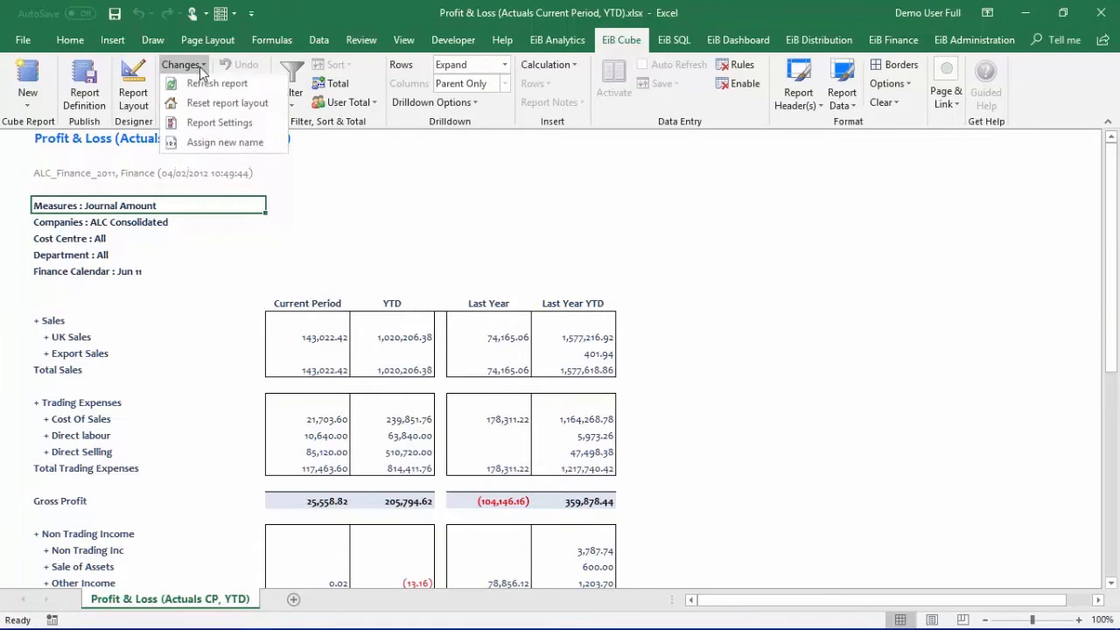
pyautogui.click(219, 125)
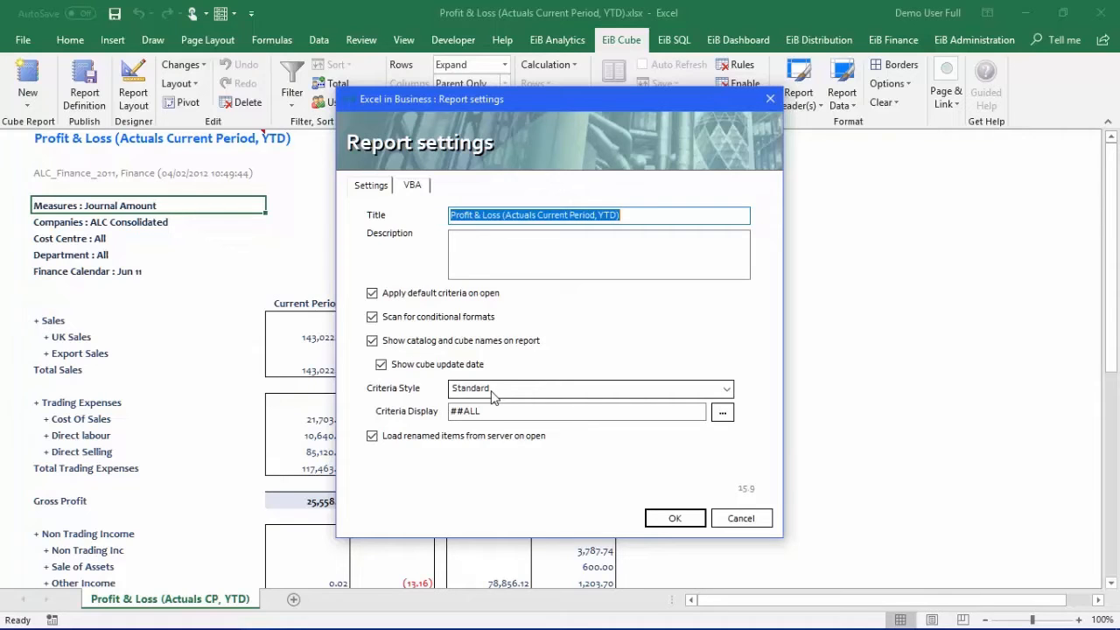
pyautogui.click(732, 393)
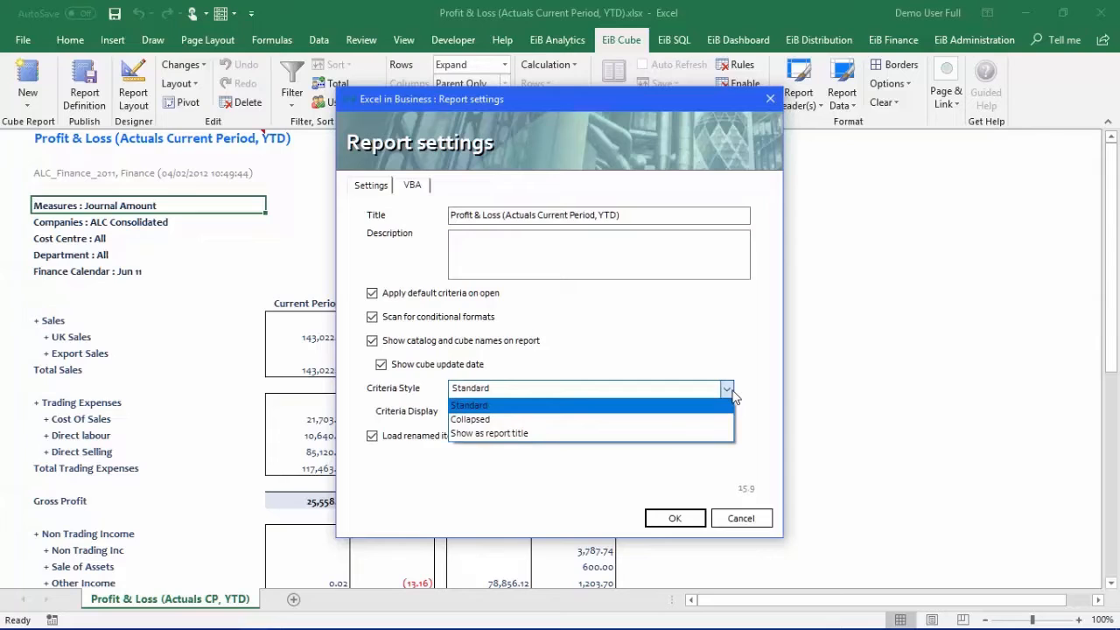
pyautogui.click(480, 421)
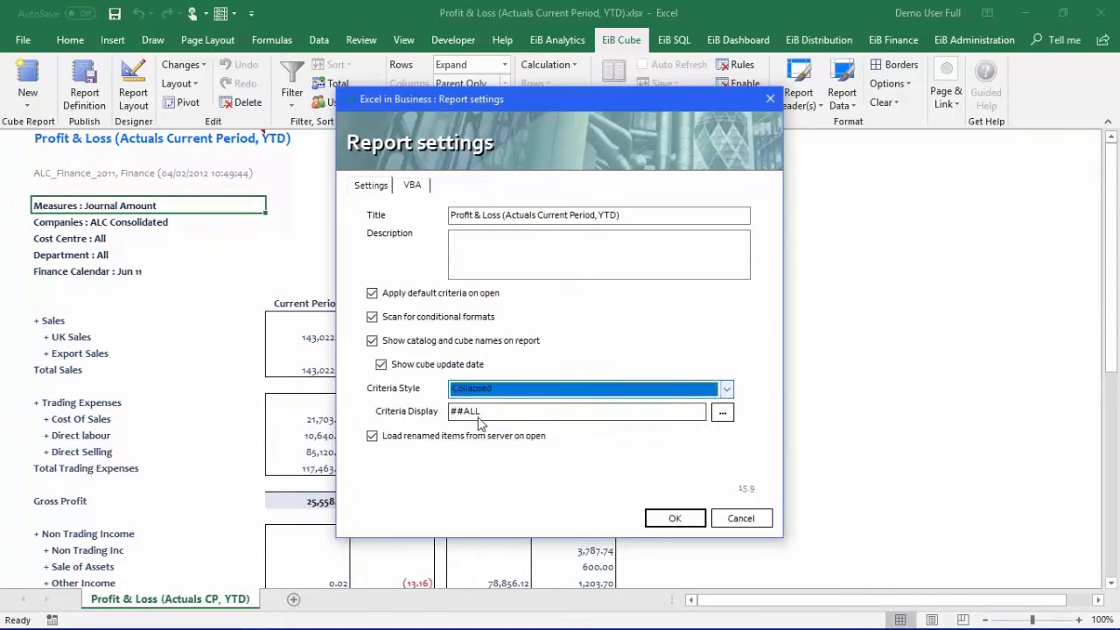
pyautogui.click(677, 520)
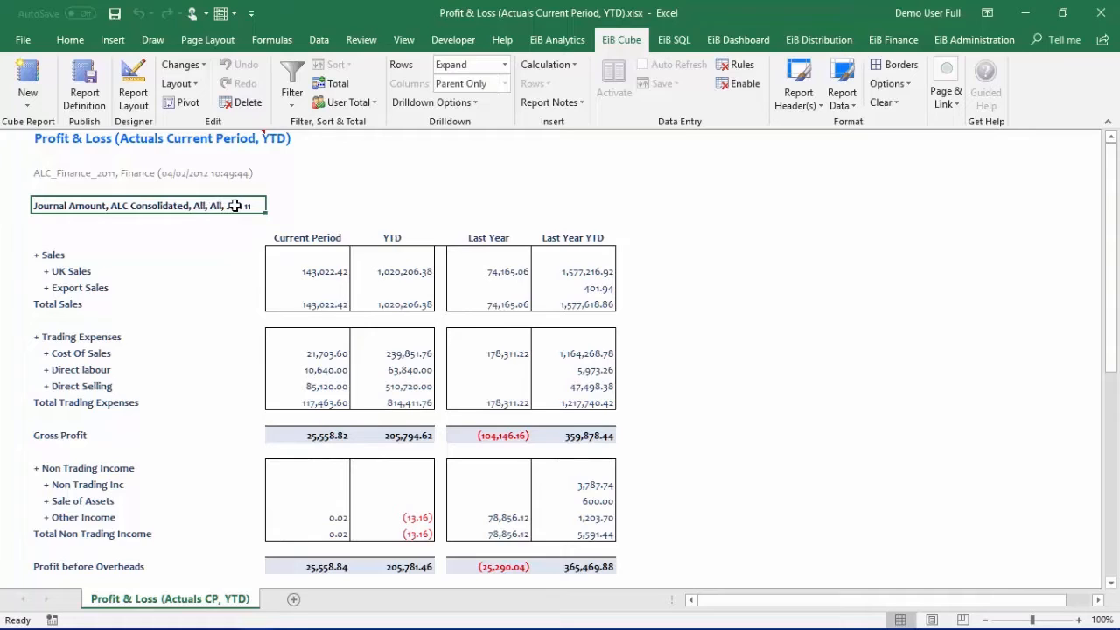
# - Change the report's Companies criterion to ALC Company 1 from the collapsed criteria line
pyautogui.doubleClick(87, 205)
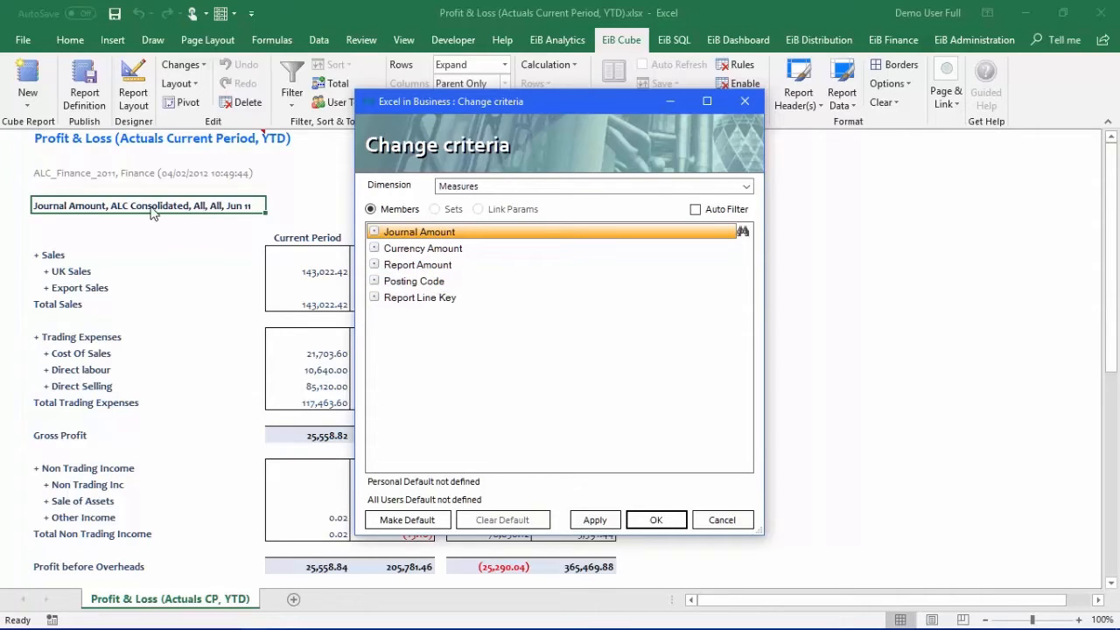
pyautogui.click(746, 186)
pyautogui.click(476, 213)
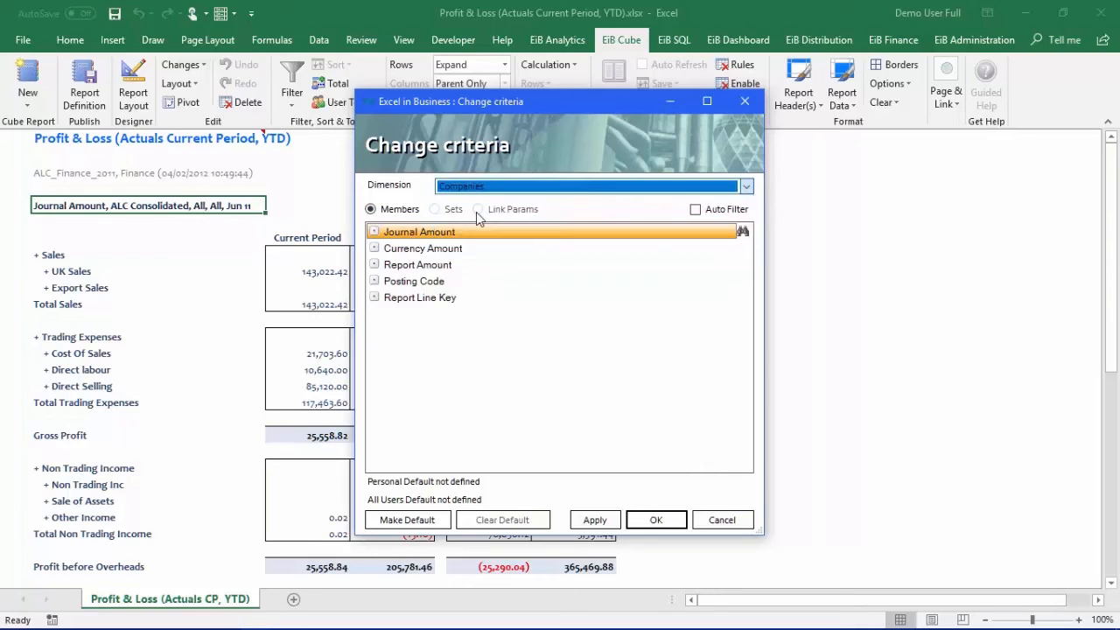
pyautogui.click(374, 231)
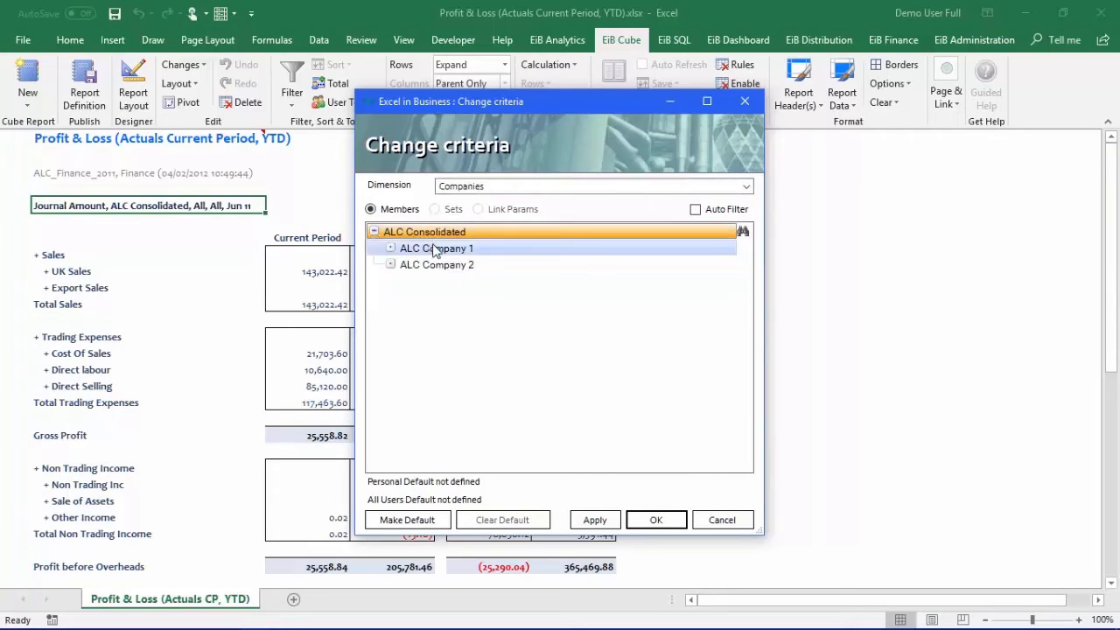
pyautogui.click(431, 250)
pyautogui.click(654, 519)
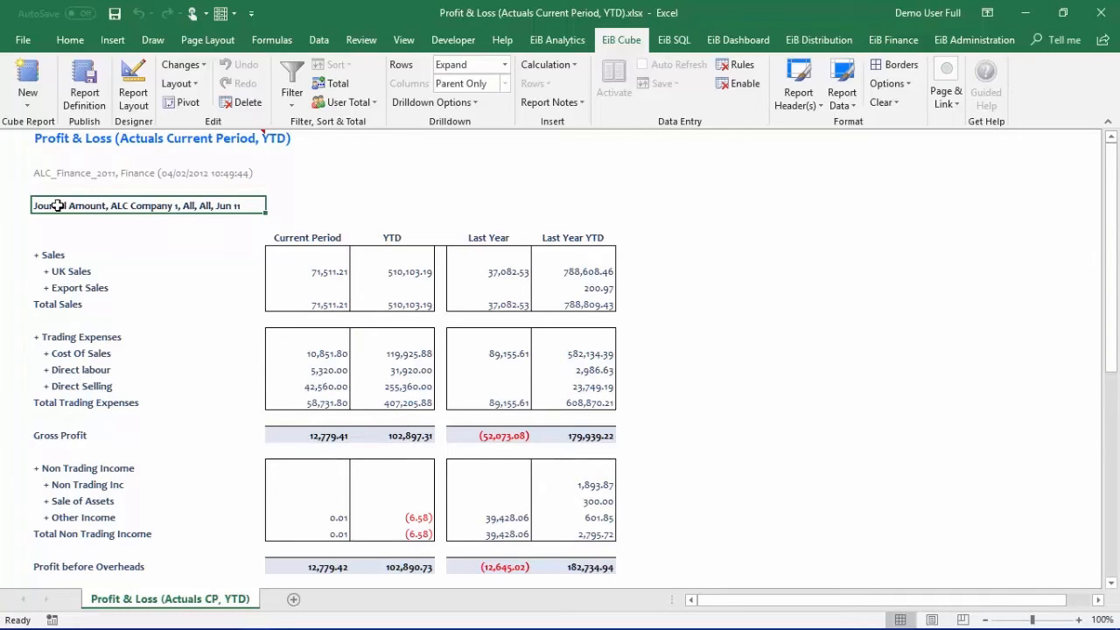
pyautogui.doubleClick(113, 205)
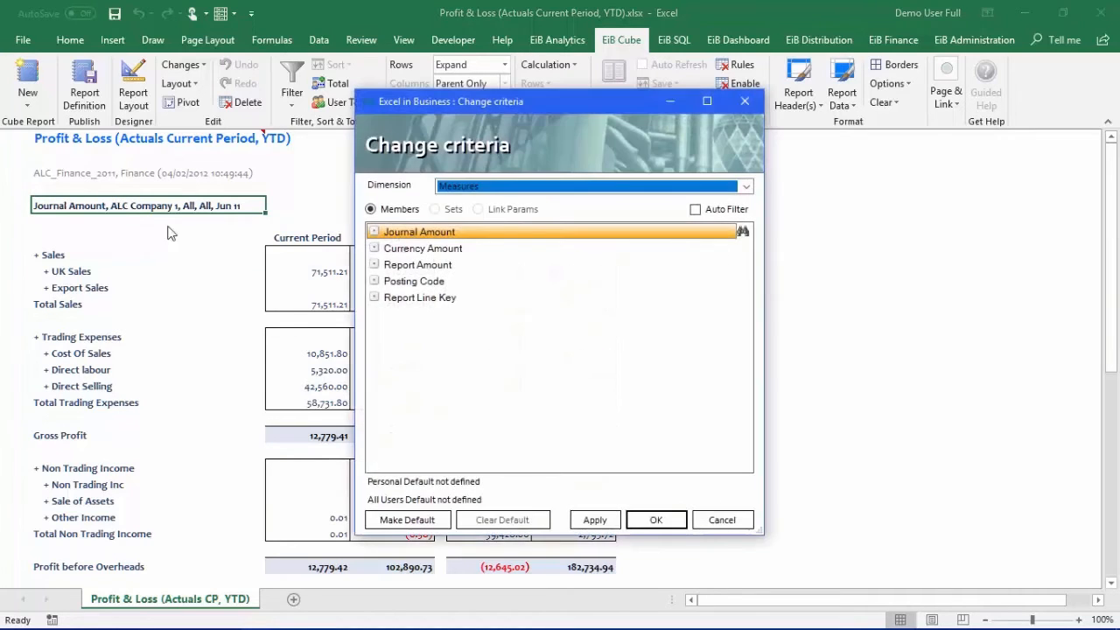
pyautogui.click(723, 520)
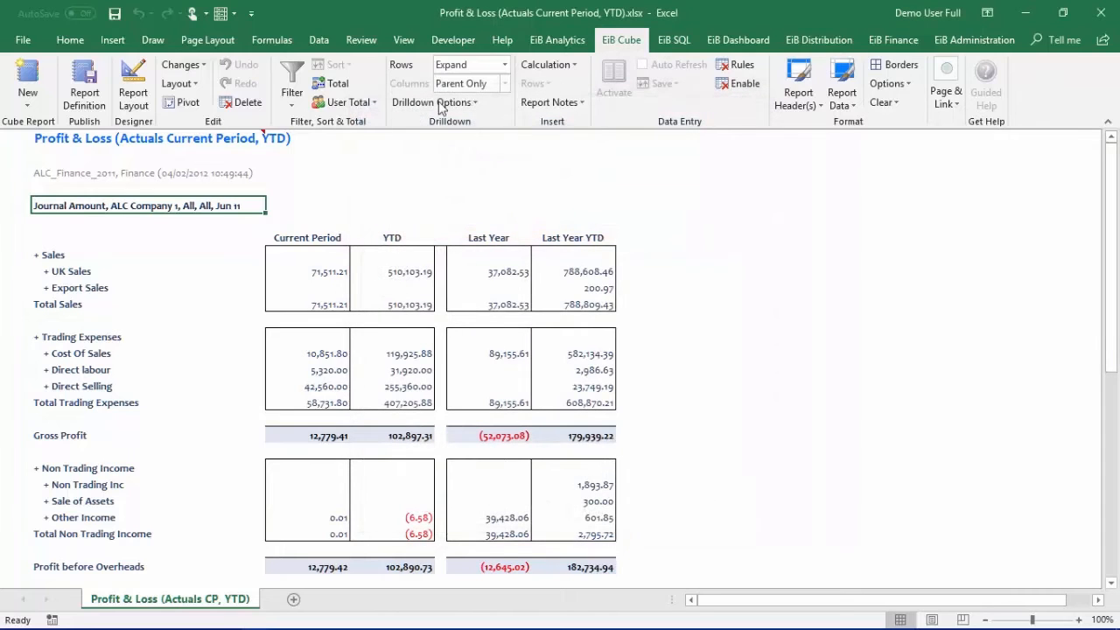
# - In the report settings, replace the Criteria Display with the Companies, Cost Centre, Department and Finance Calendar fields, in that order
pyautogui.click(201, 67)
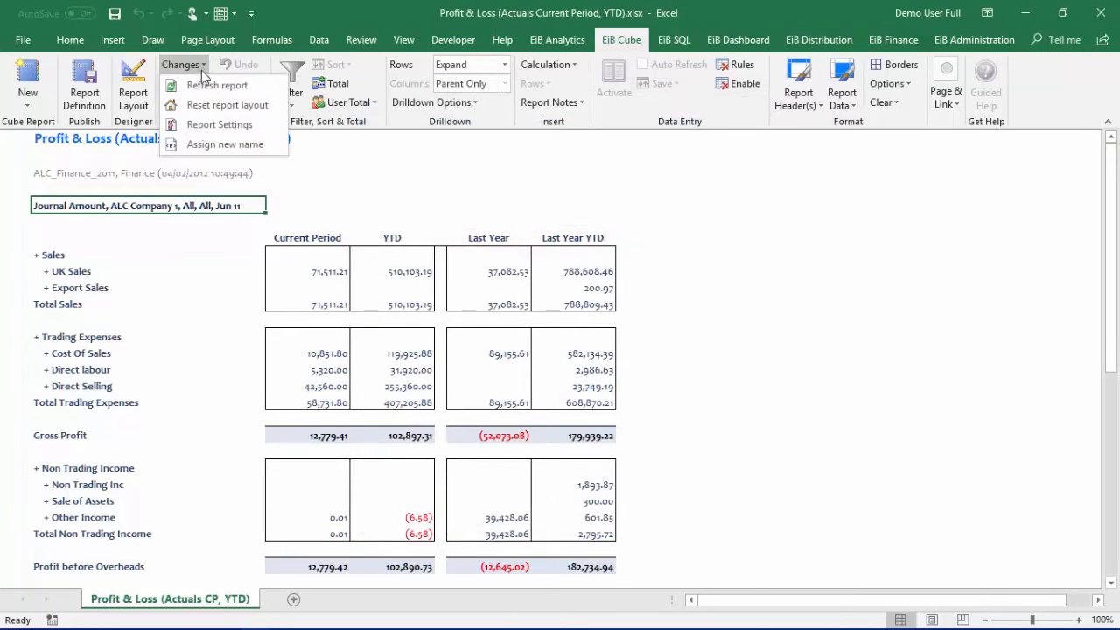
pyautogui.click(213, 122)
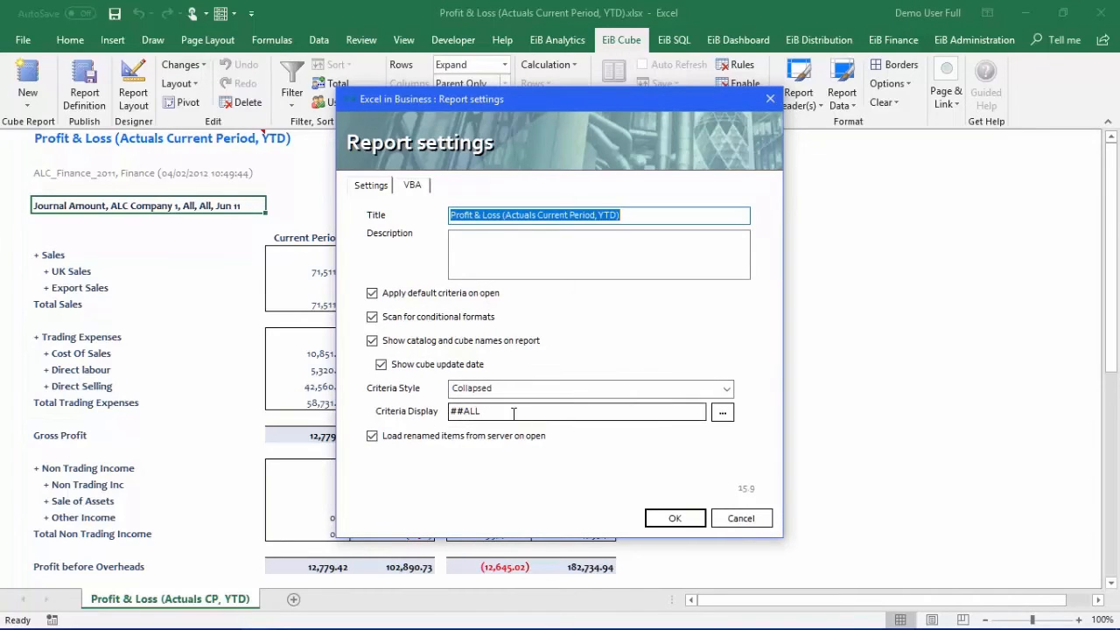
pyautogui.moveTo(514, 414); pyautogui.dragTo(426, 411)
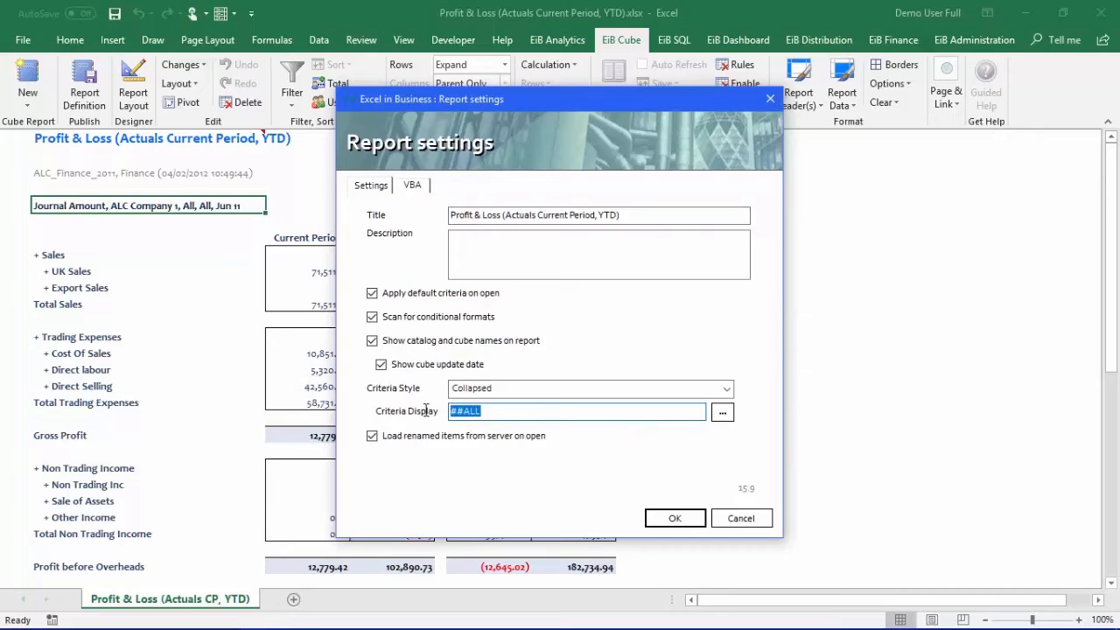
pyautogui.press('BackSpace')
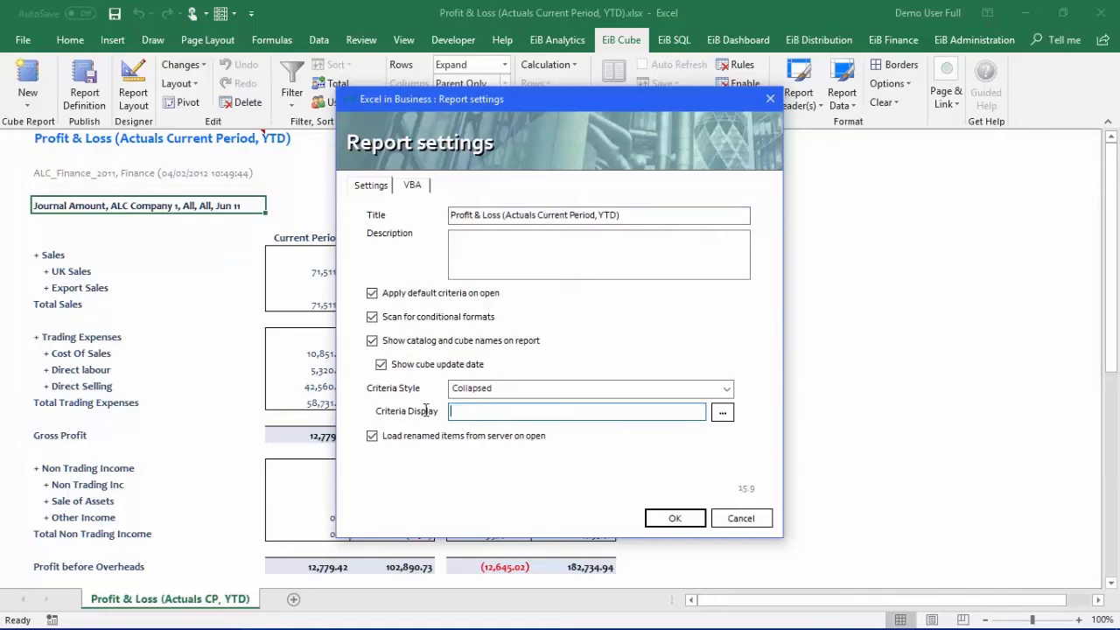
pyautogui.click(722, 412)
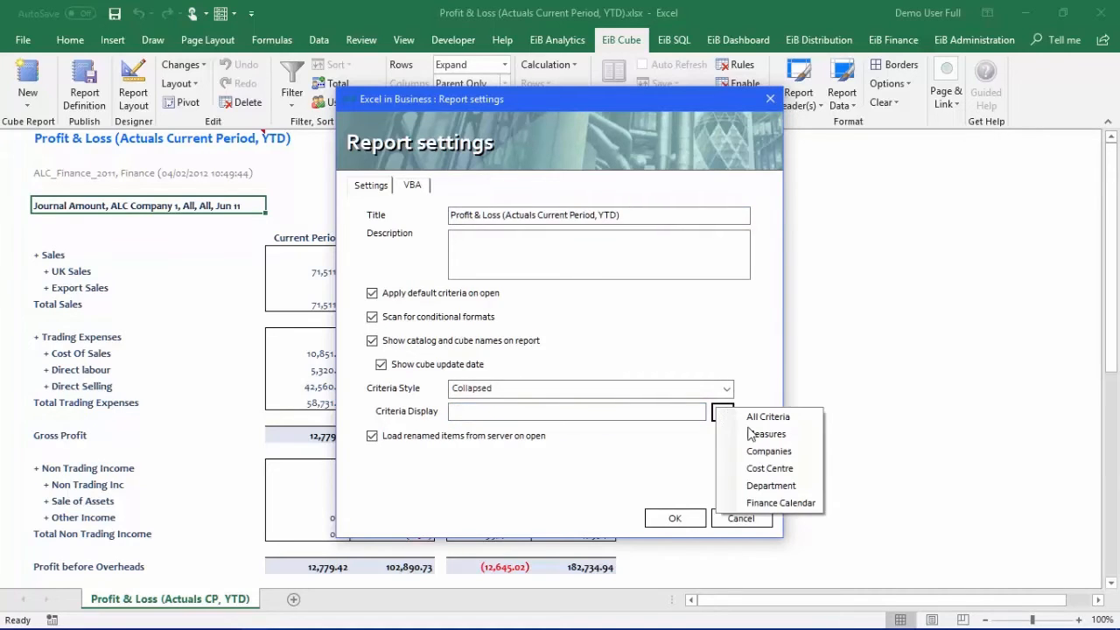
pyautogui.click(761, 452)
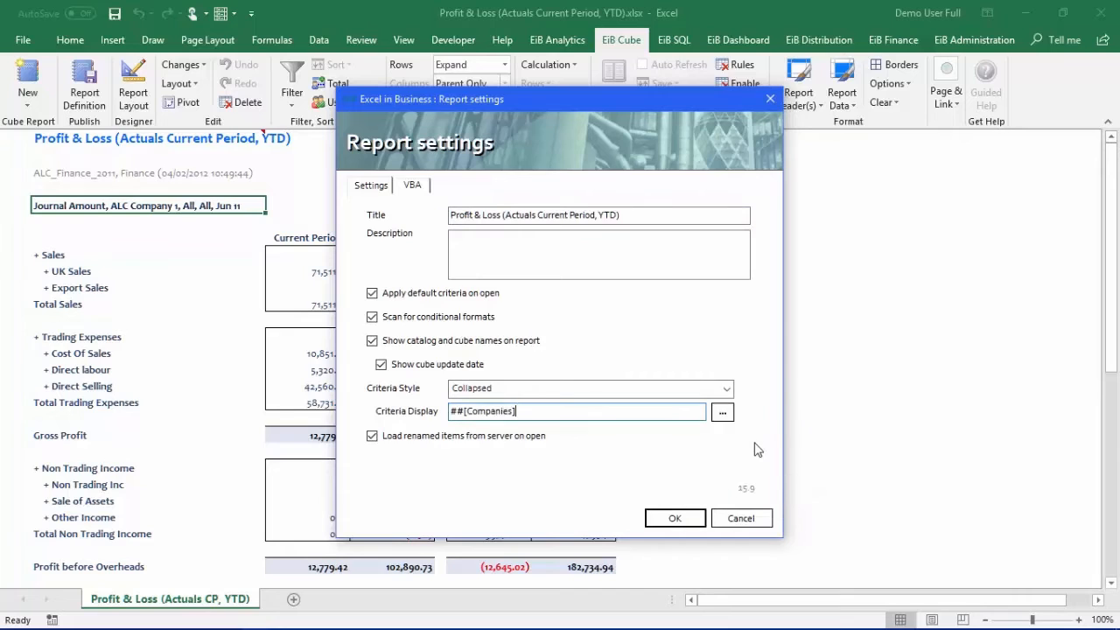
pyautogui.click(722, 412)
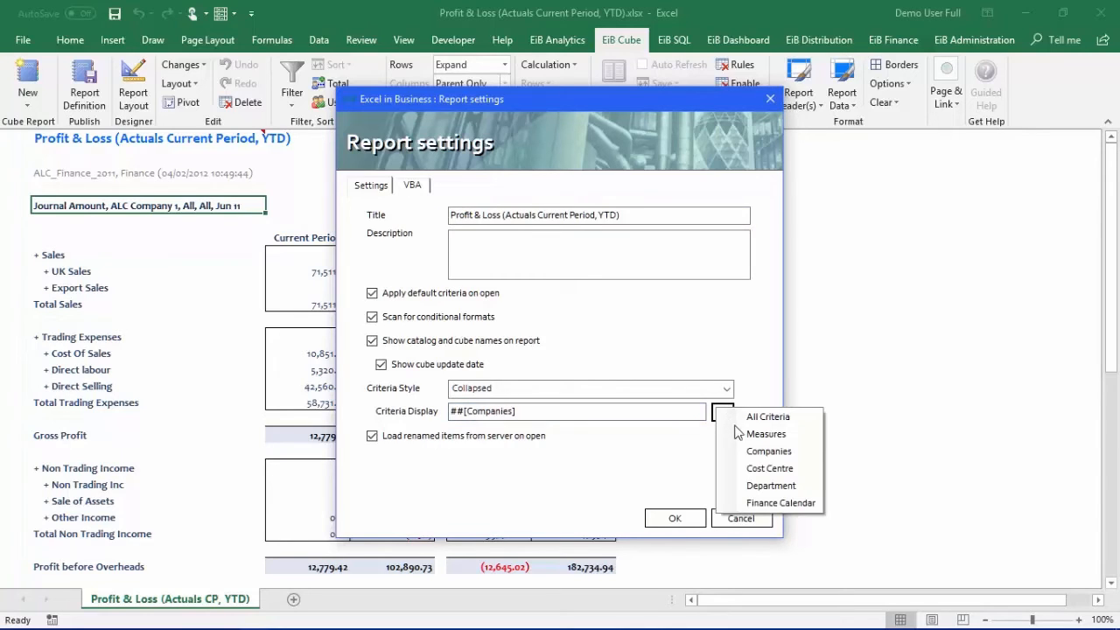
pyautogui.click(763, 467)
pyautogui.click(723, 414)
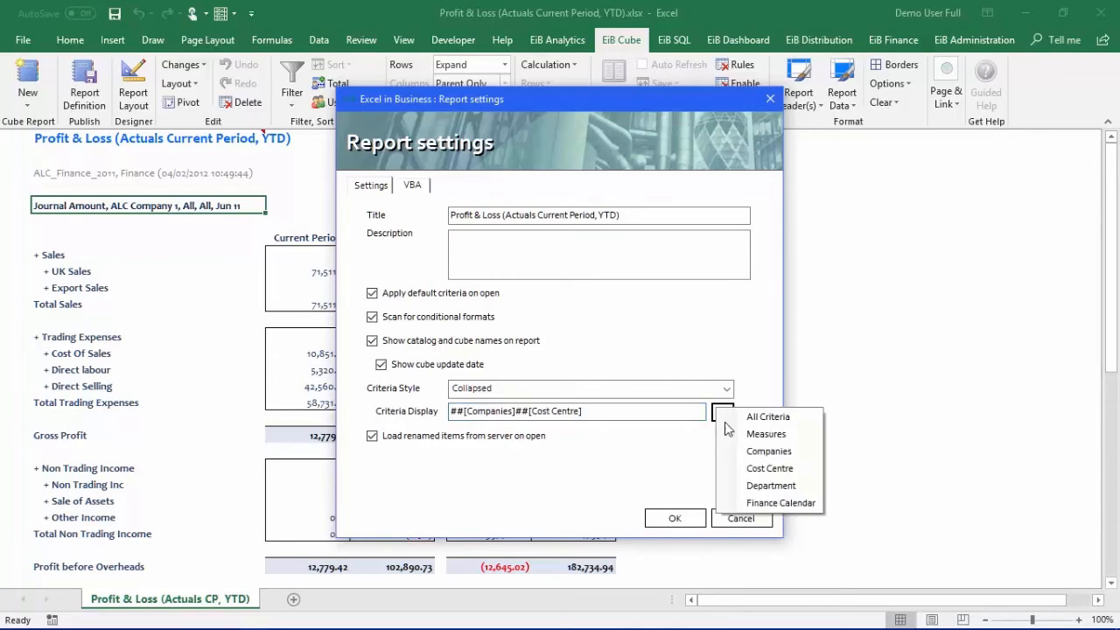
pyautogui.click(750, 487)
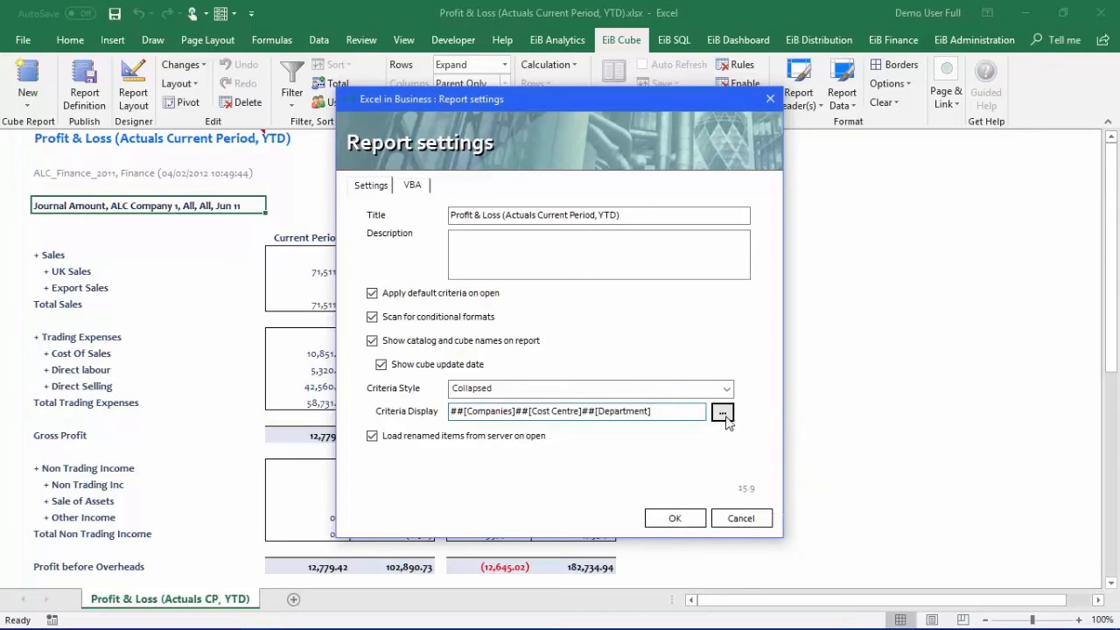
pyautogui.click(722, 412)
pyautogui.click(766, 505)
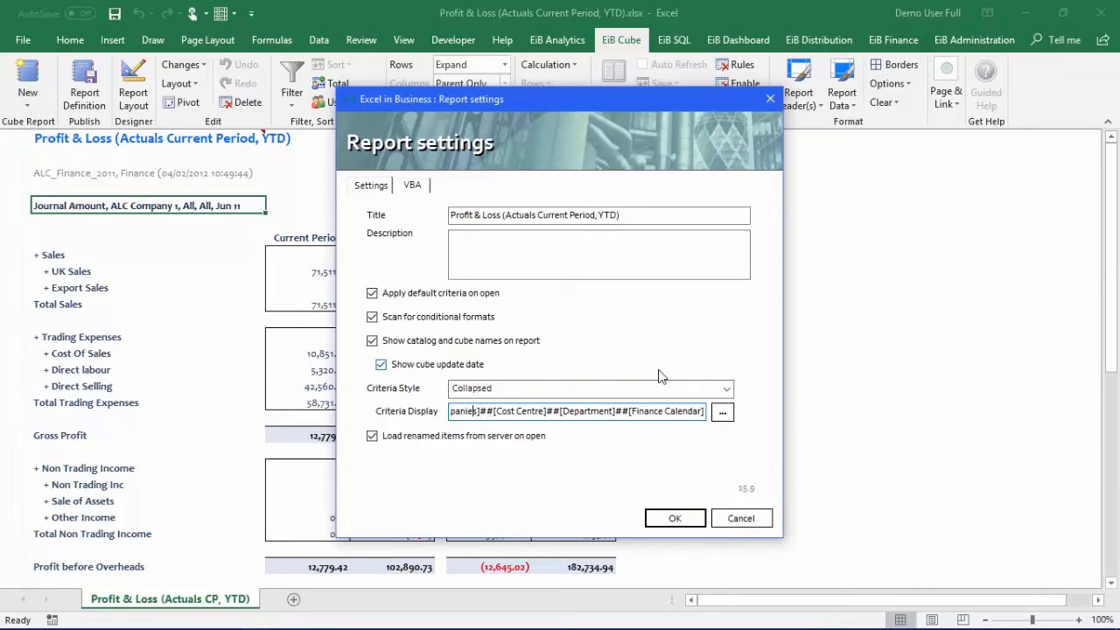
# - Insert the label "Company : " before ##[Companies] in the Criteria Display and add spaces after that field
pyautogui.press('Home')
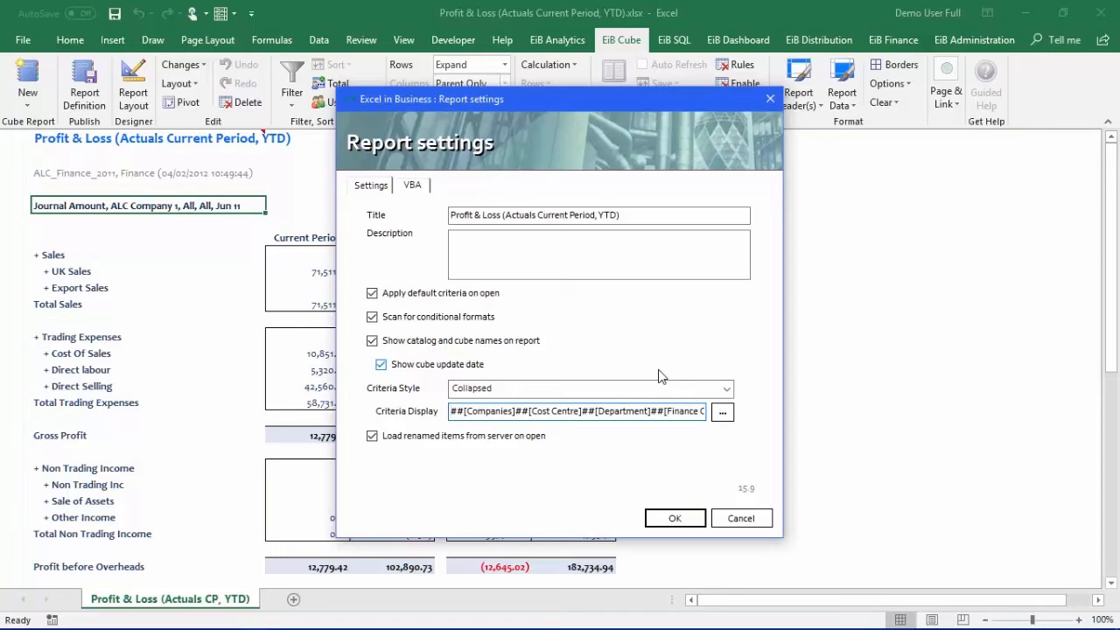
pyautogui.write('Compa')
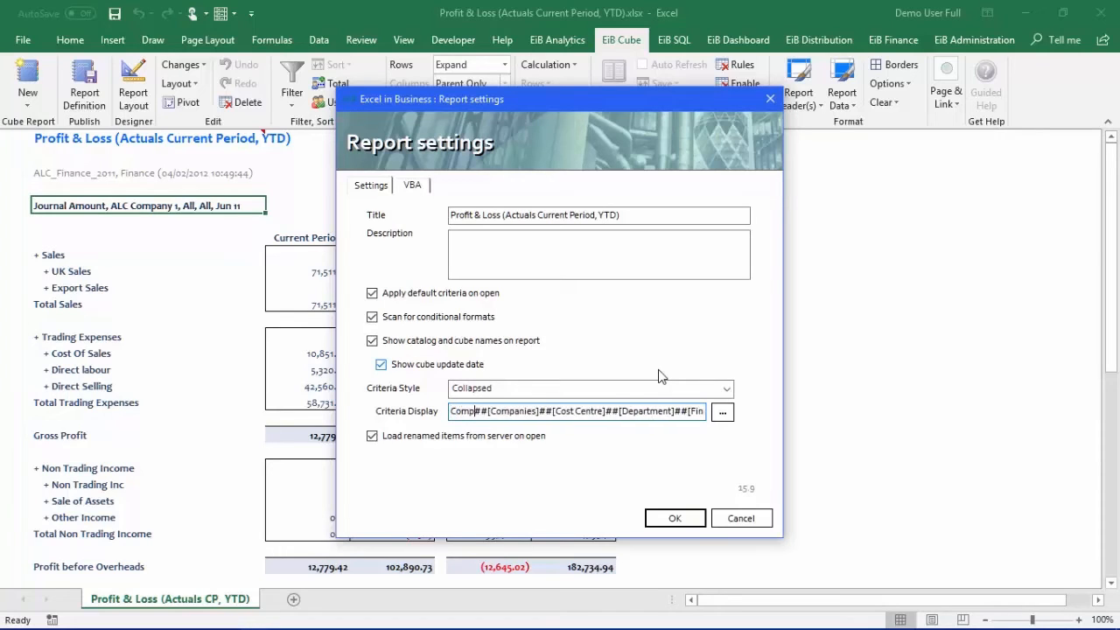
pyautogui.write('ny :')
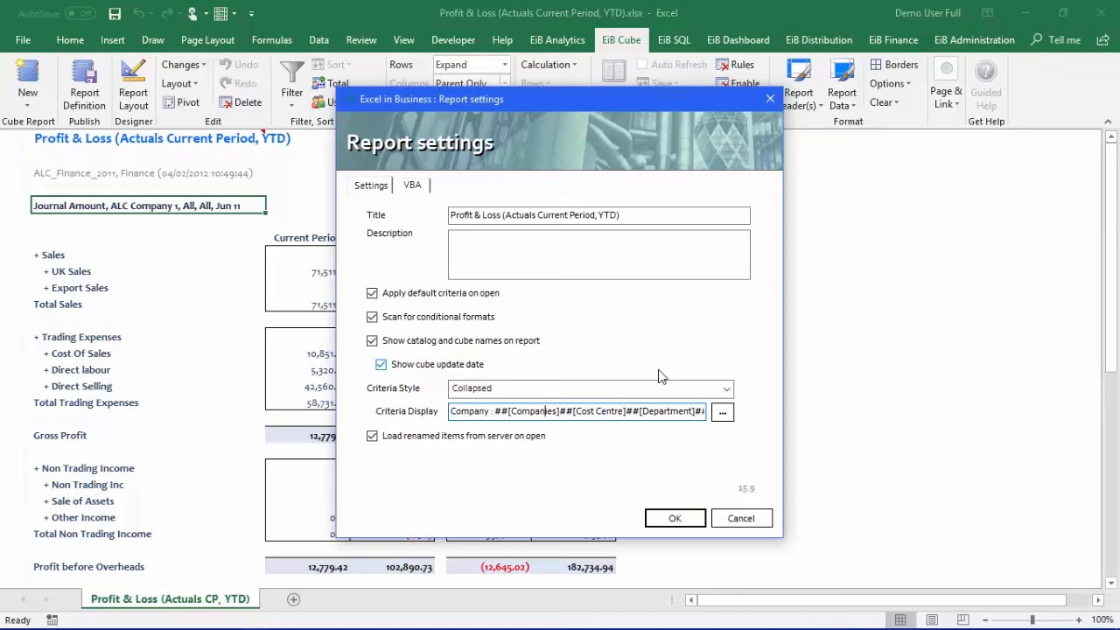
pyautogui.press('Right')
pyautogui.press('Right')
pyautogui.press('Right')
pyautogui.press('Right')
pyautogui.press('Right')
pyautogui.press('Right')
pyautogui.press('Left')
pyautogui.press('Left')
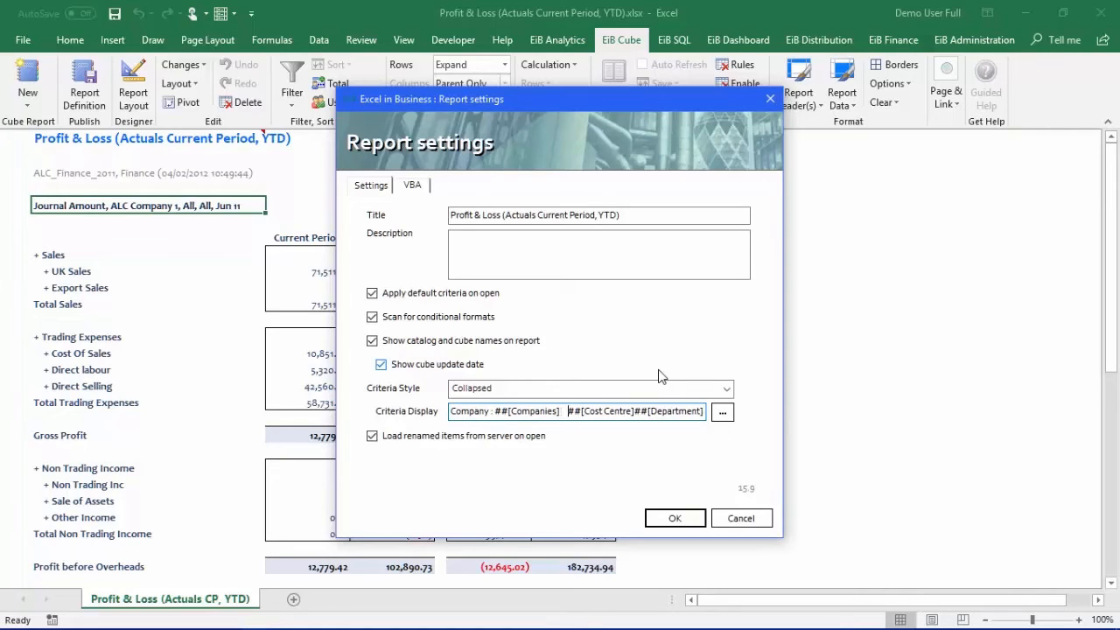
# - Insert the label "Cost Centre : " before ##[Cost Centre] in the Criteria Display and add spaces after that field
pyautogui.write('Cost Cent')
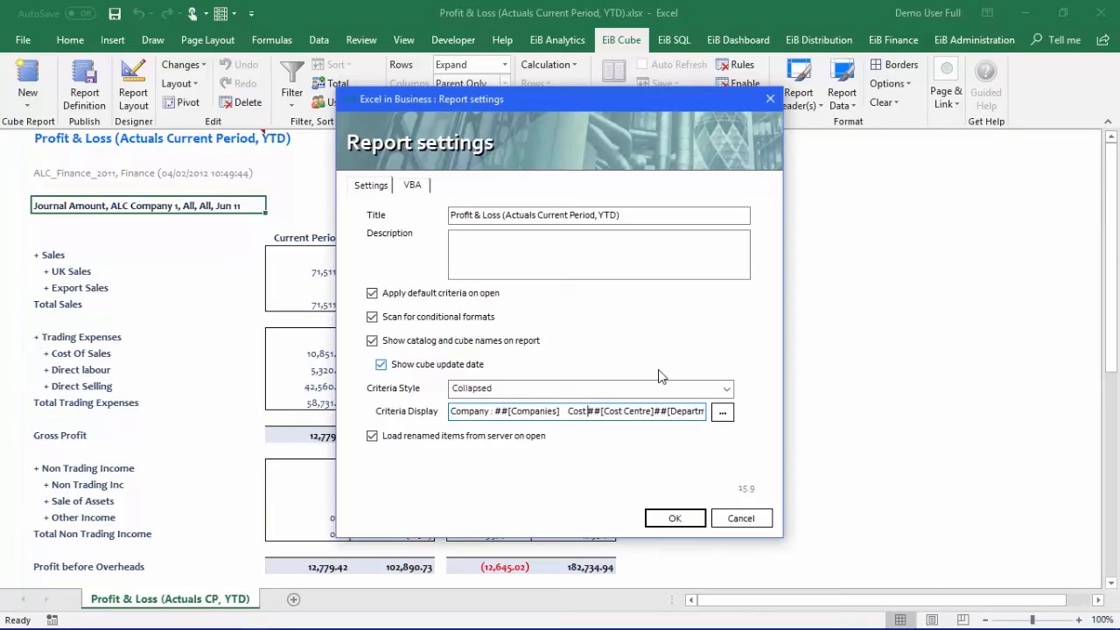
pyautogui.write('re ')
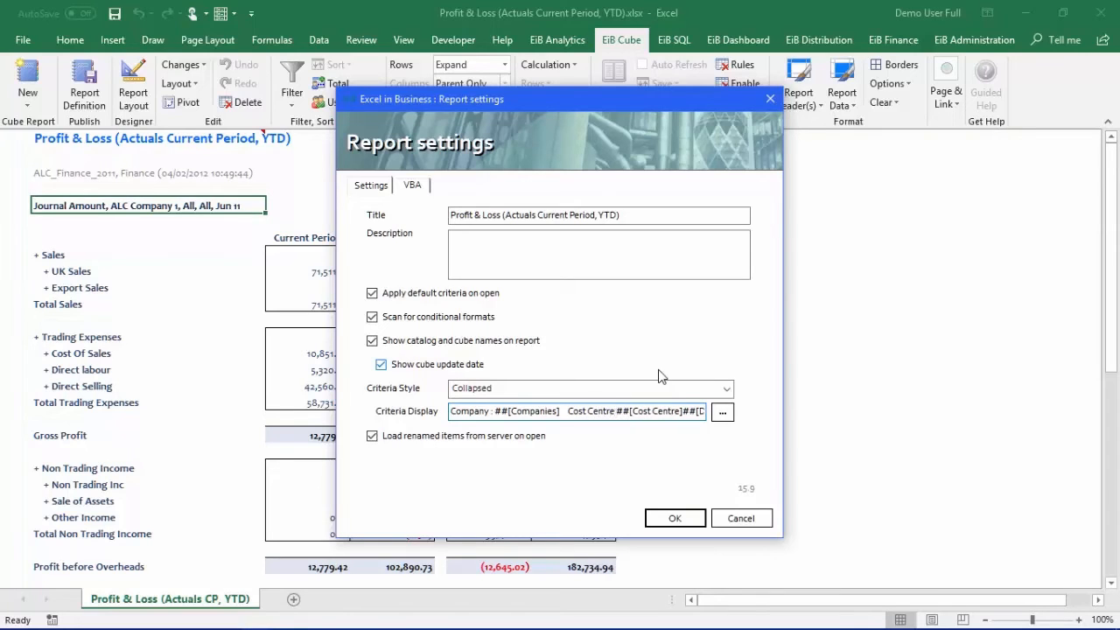
pyautogui.write(': ##[Cost')
pyautogui.write(' Centre]   ')
# - Label ##[Department] as "Deprtment :" and ##[Finance Calendar] as "Time :", separated by spaces, and apply the report settings
pyautogui.write('Deprtme')
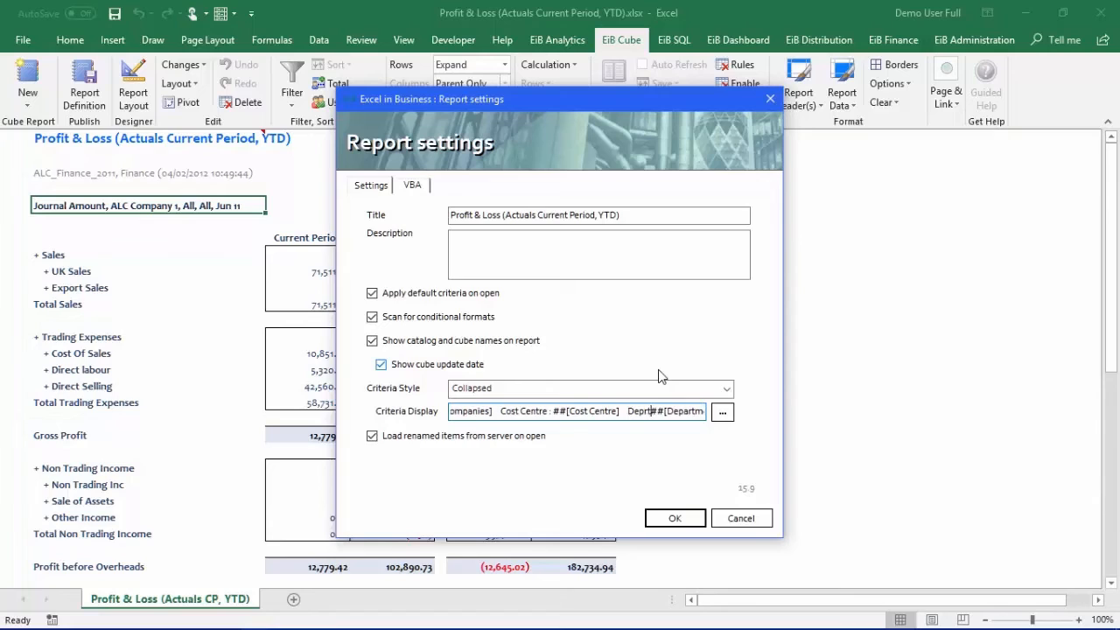
pyautogui.write('nt')
pyautogui.press('Right')
pyautogui.press('Right')
pyautogui.press('Right')
pyautogui.press('Right')
pyautogui.press('Right')
pyautogui.press('Right')
pyautogui.press('Right')
pyautogui.press('Right')
pyautogui.press('Right')
pyautogui.press('Right')
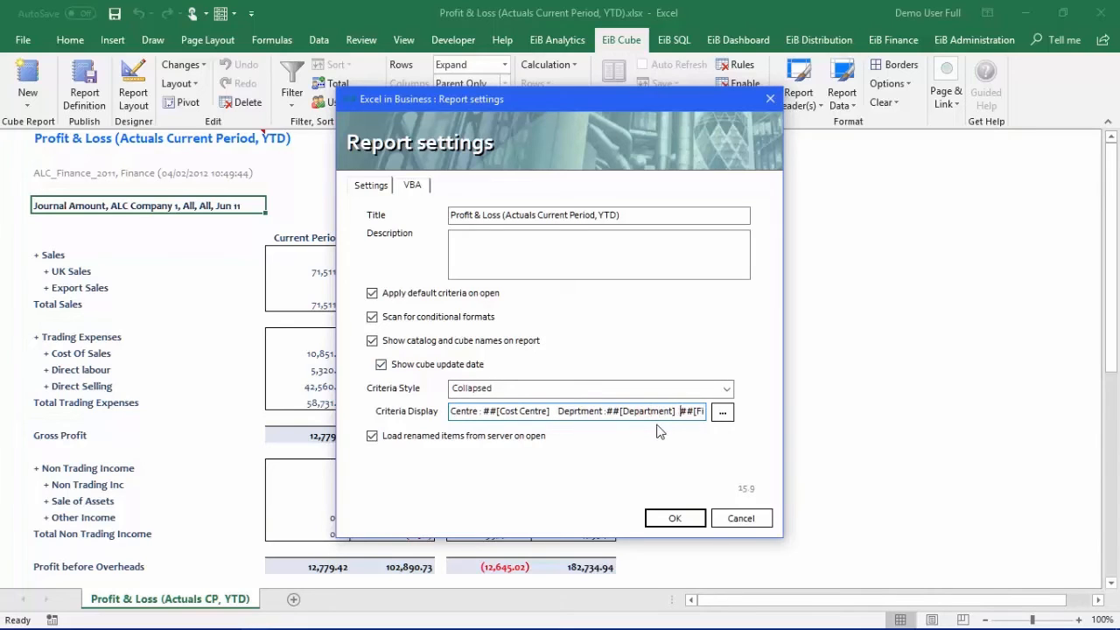
pyautogui.write('Time :')
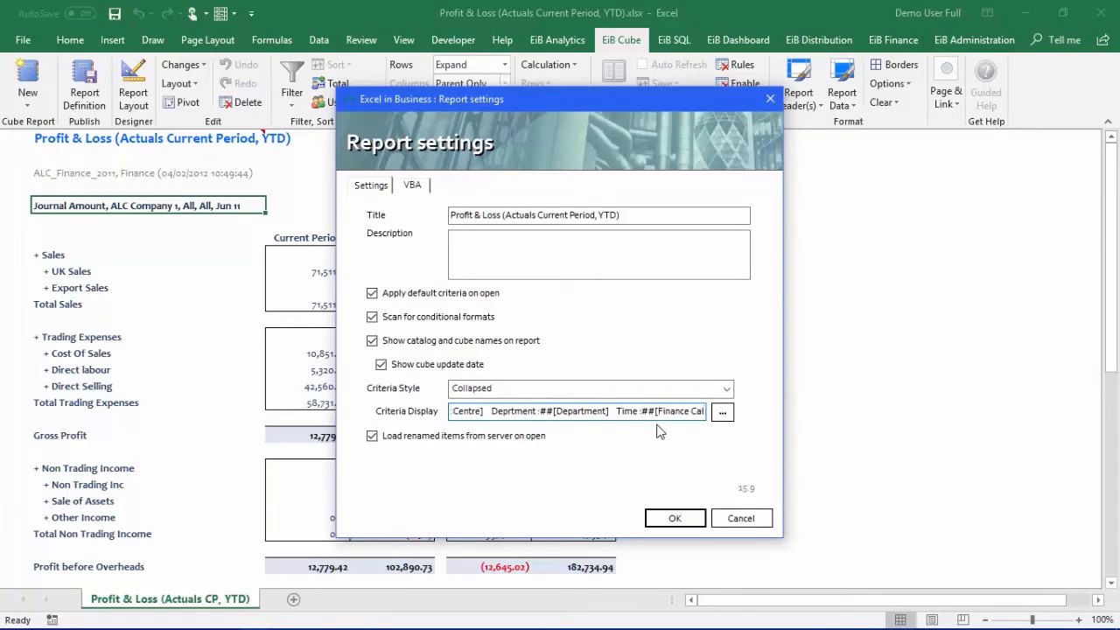
pyautogui.click(688, 523)
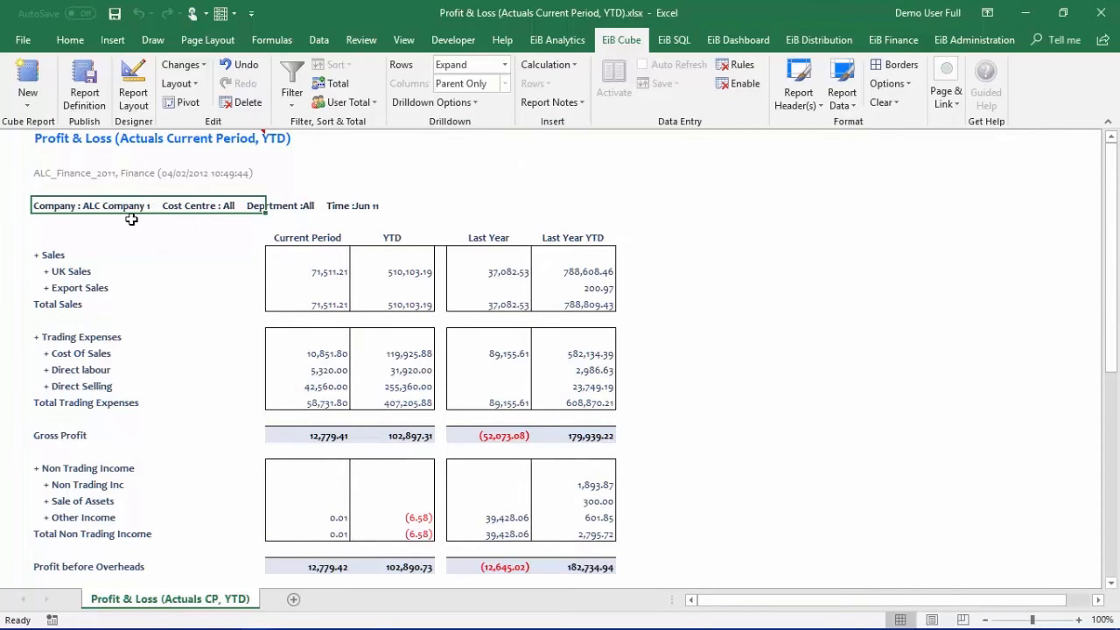
# - In the report settings, set the Criteria Style to Show as report title
pyautogui.click(185, 257)
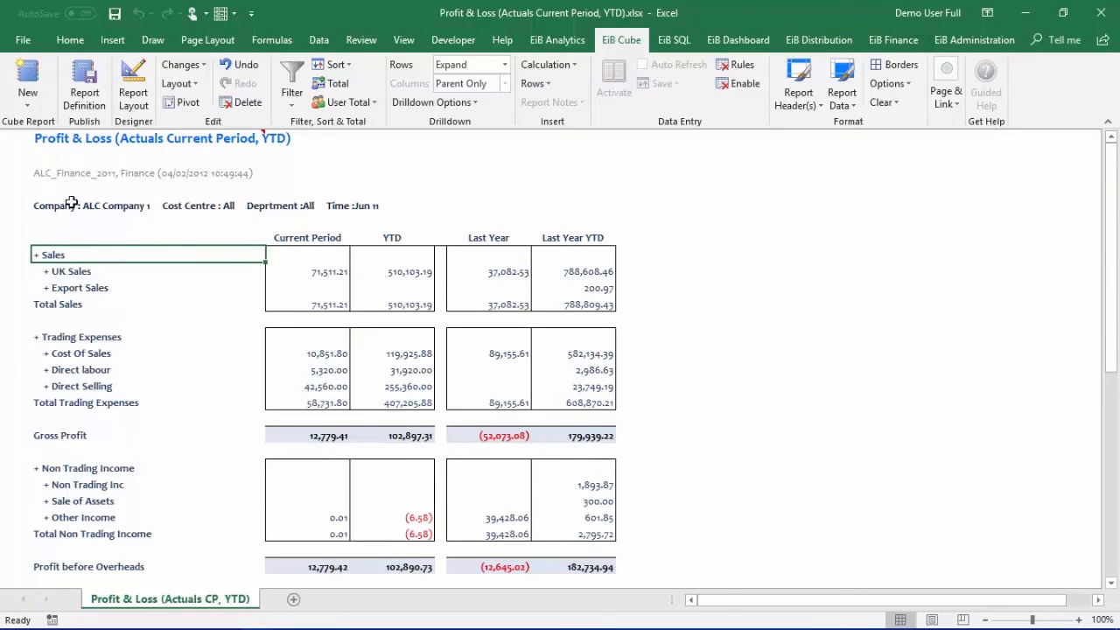
pyautogui.moveTo(131, 140)
pyautogui.click(83, 137)
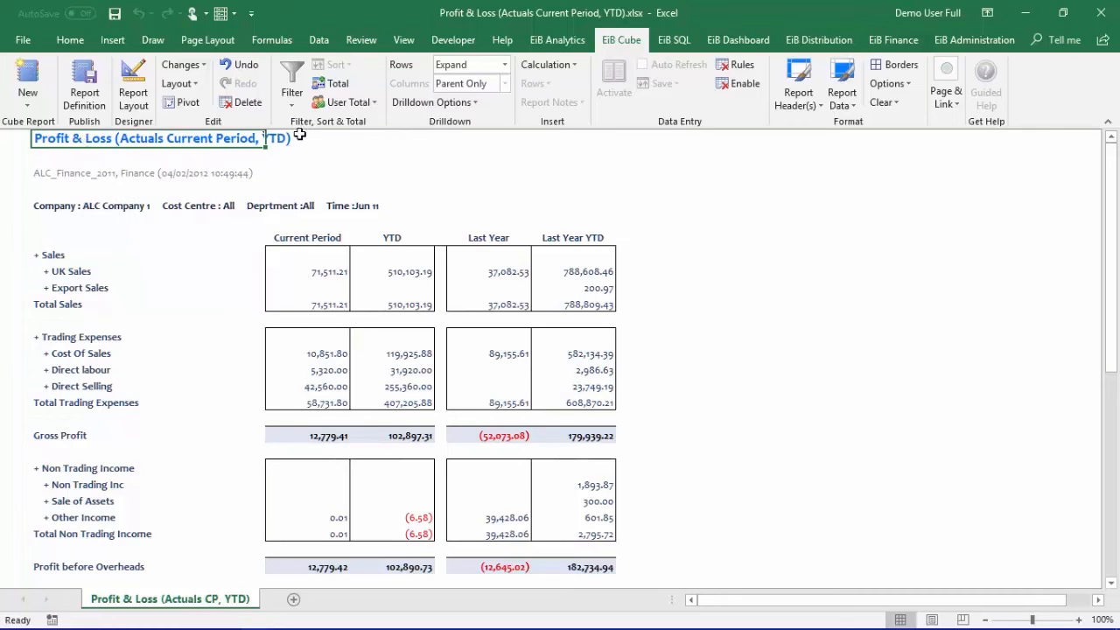
pyautogui.click(201, 65)
pyautogui.click(221, 122)
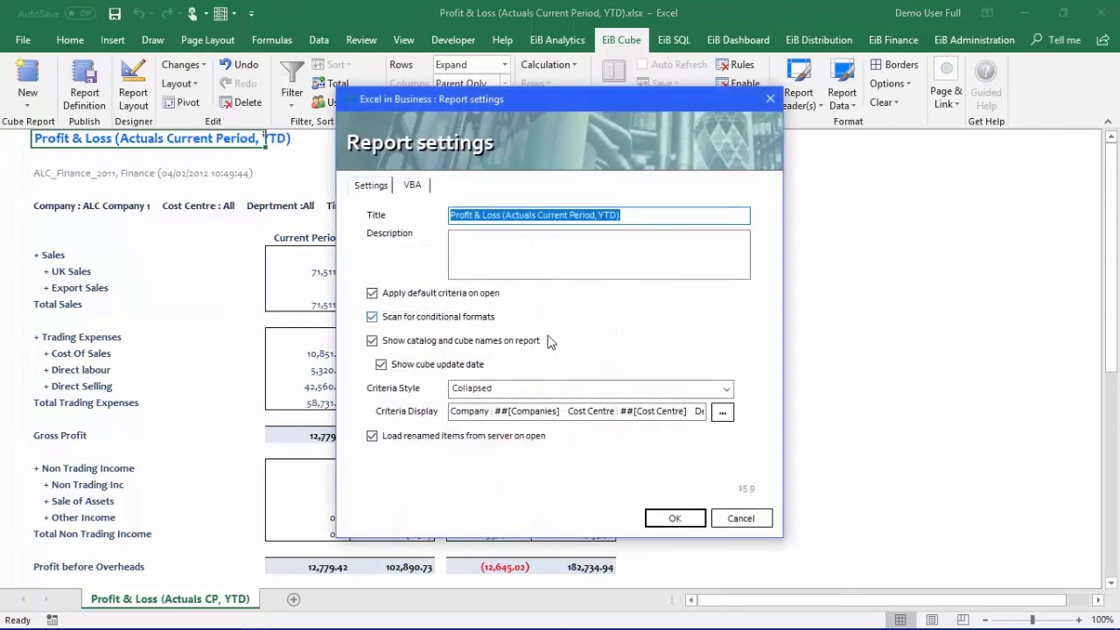
pyautogui.click(726, 388)
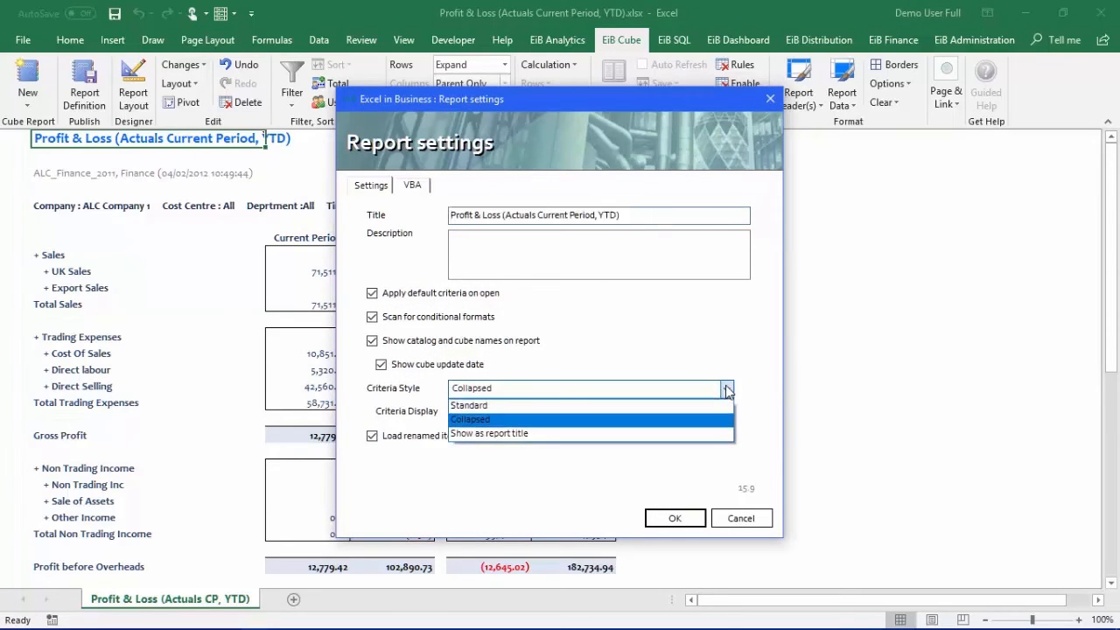
pyautogui.click(519, 433)
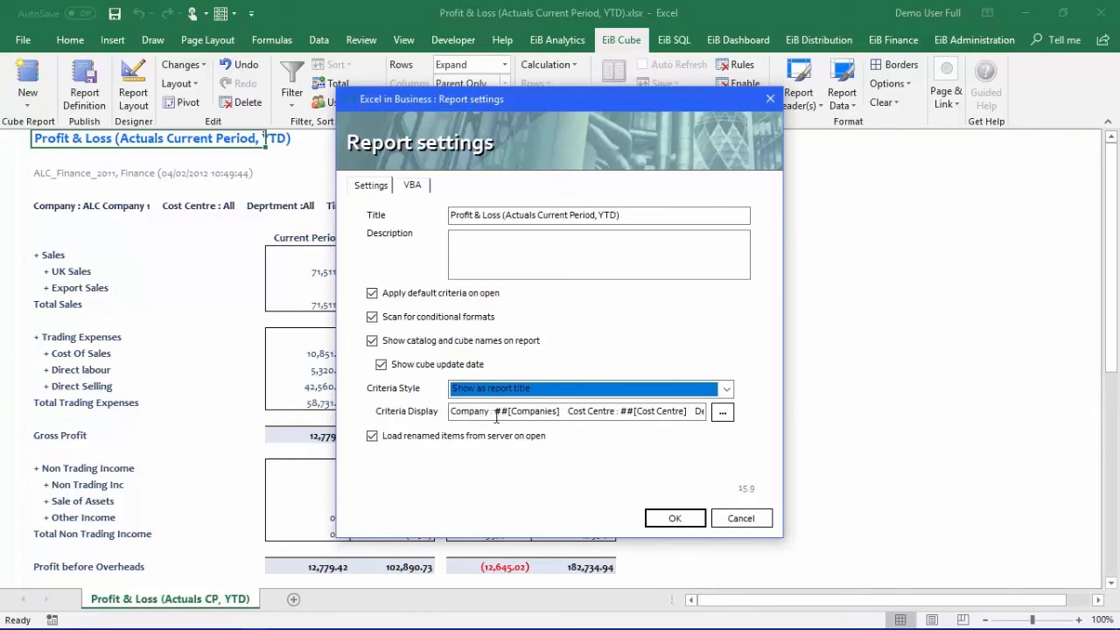
# - In the Criteria Display, add a space before ##[Companies], ##[Cost Centre] and ##[Department], and correct the Deprtment label to Department
pyautogui.click(496, 413)
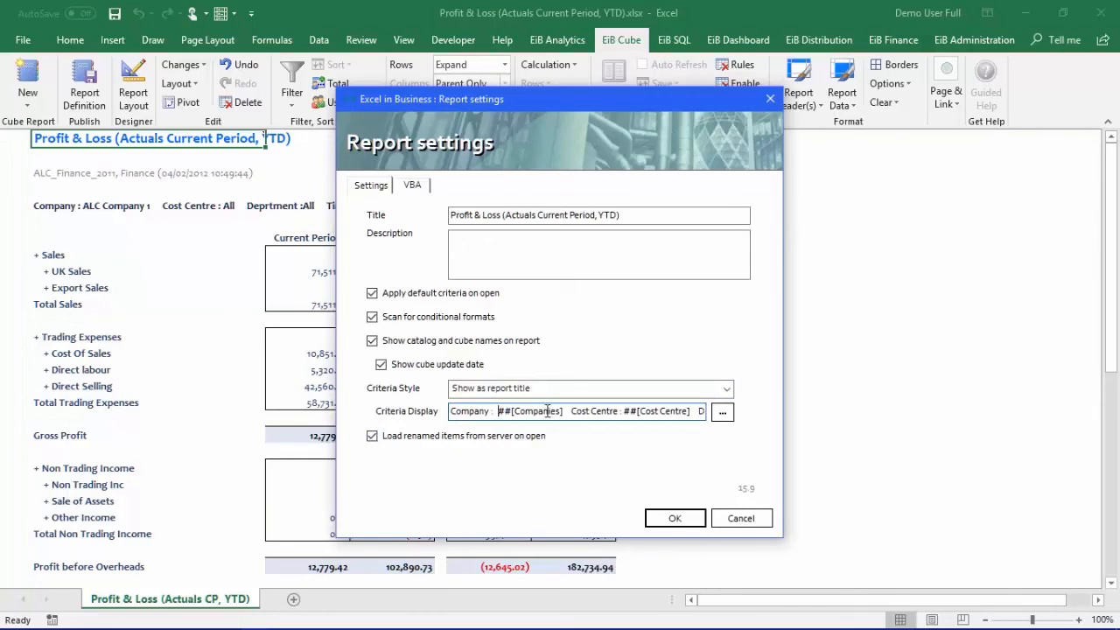
pyautogui.click(624, 412)
pyautogui.click(702, 415)
pyautogui.press('Right')
pyautogui.press('Right')
pyautogui.press('Right')
pyautogui.press('Right')
pyautogui.press('Right')
pyautogui.press('Right')
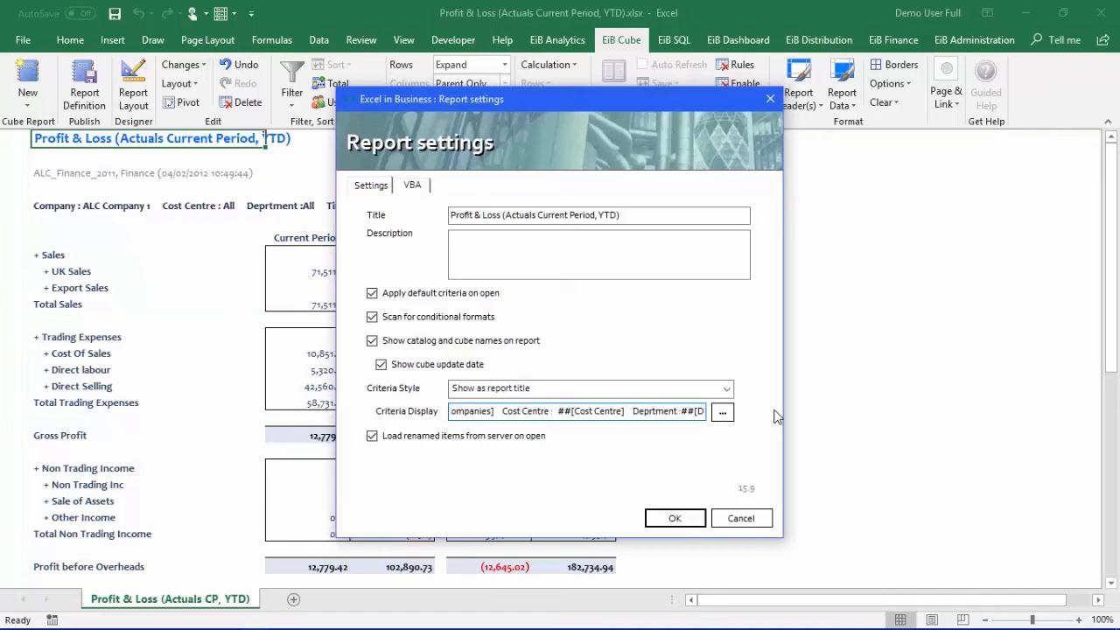
pyautogui.write('a')
pyautogui.press('Right')
pyautogui.press('Right')
pyautogui.press('Right')
pyautogui.press('Right')
pyautogui.press('Right')
pyautogui.press('Right')
pyautogui.press('Right')
pyautogui.press('Right')
# - Add a space before ##[Finance Calendar] in the Criteria Display and apply the report settings
pyautogui.press('Right')
pyautogui.press('Right')
pyautogui.press('Right')
pyautogui.press('Right')
pyautogui.press('Right')
pyautogui.press('Right')
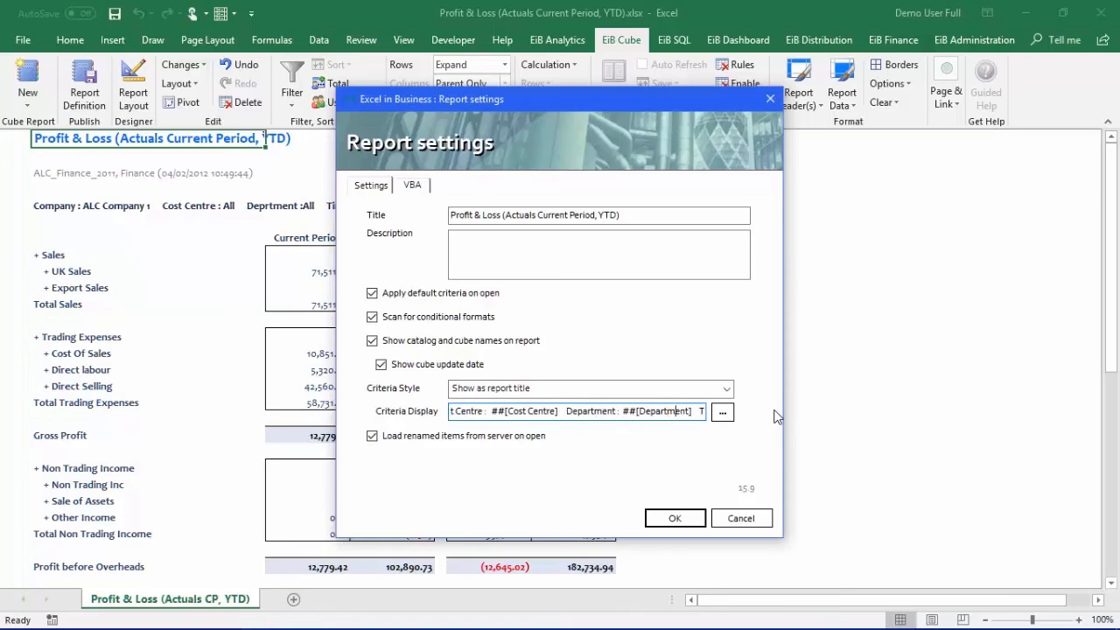
pyautogui.press('Right')
pyautogui.press('Right')
pyautogui.press('Right')
pyautogui.press('Right')
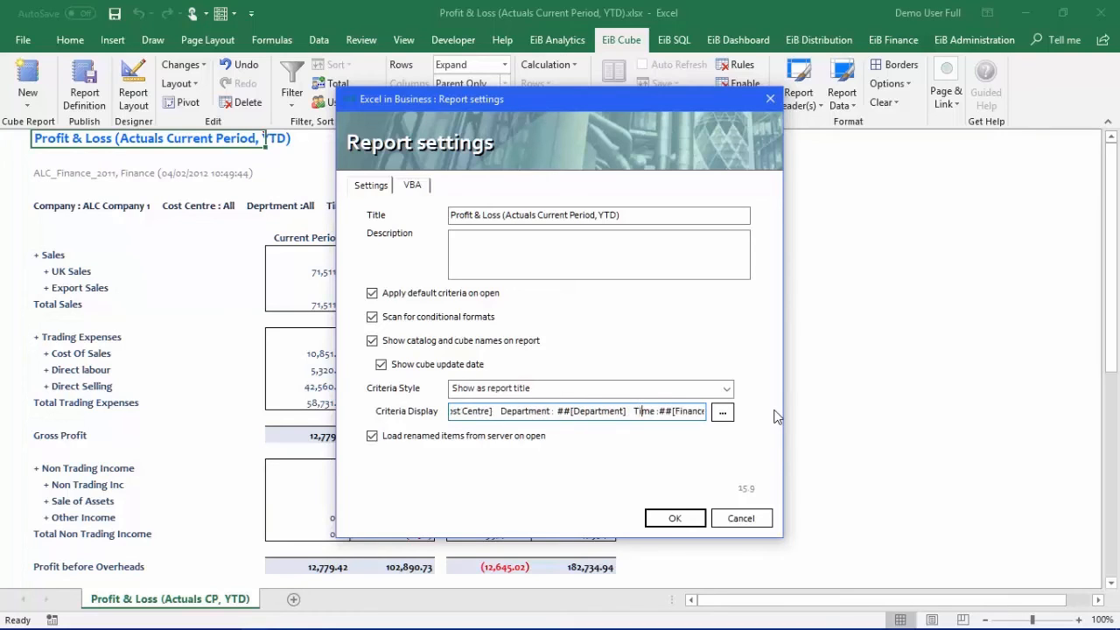
pyautogui.press('Right')
pyautogui.press('Right')
pyautogui.click(684, 521)
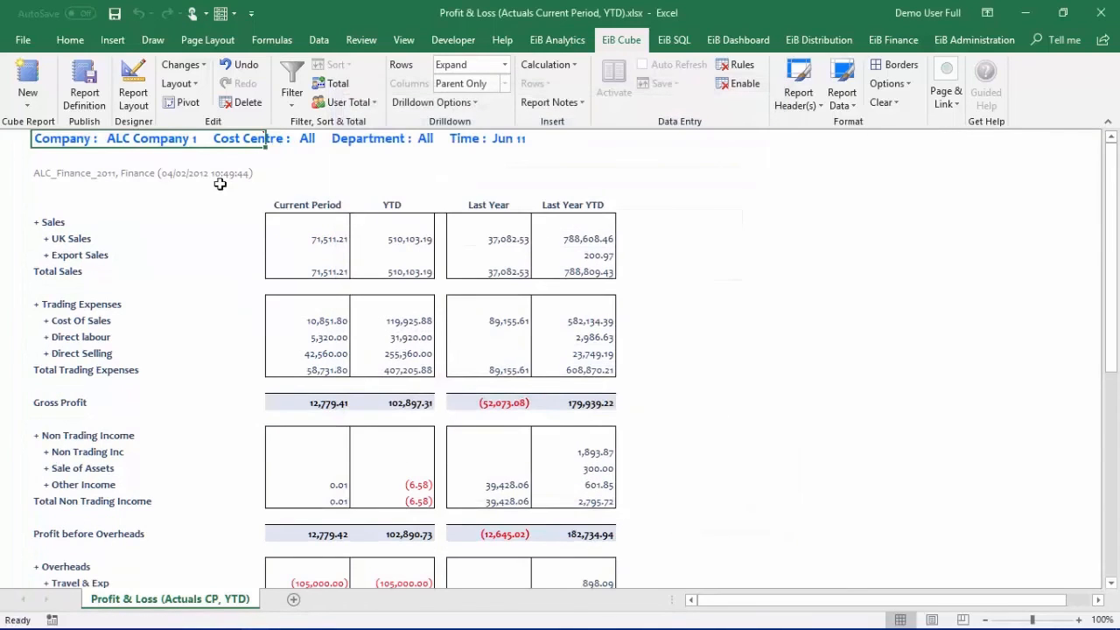
# - Auto-hide the ribbon so the report fills the whole window
pyautogui.moveTo(75, 141)
pyautogui.click(988, 14)
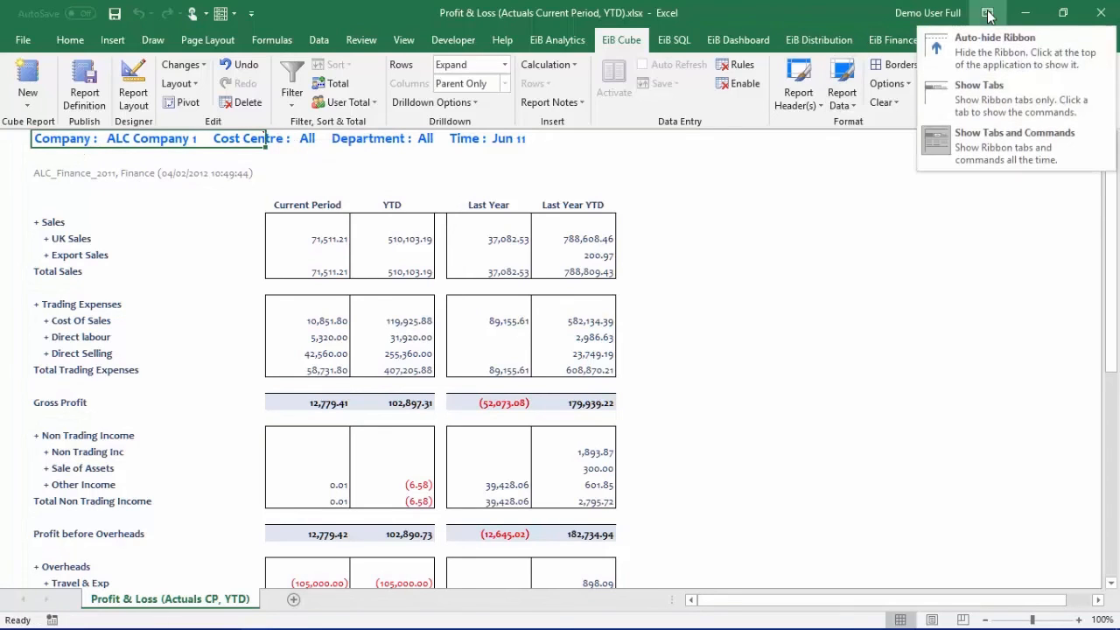
pyautogui.click(990, 43)
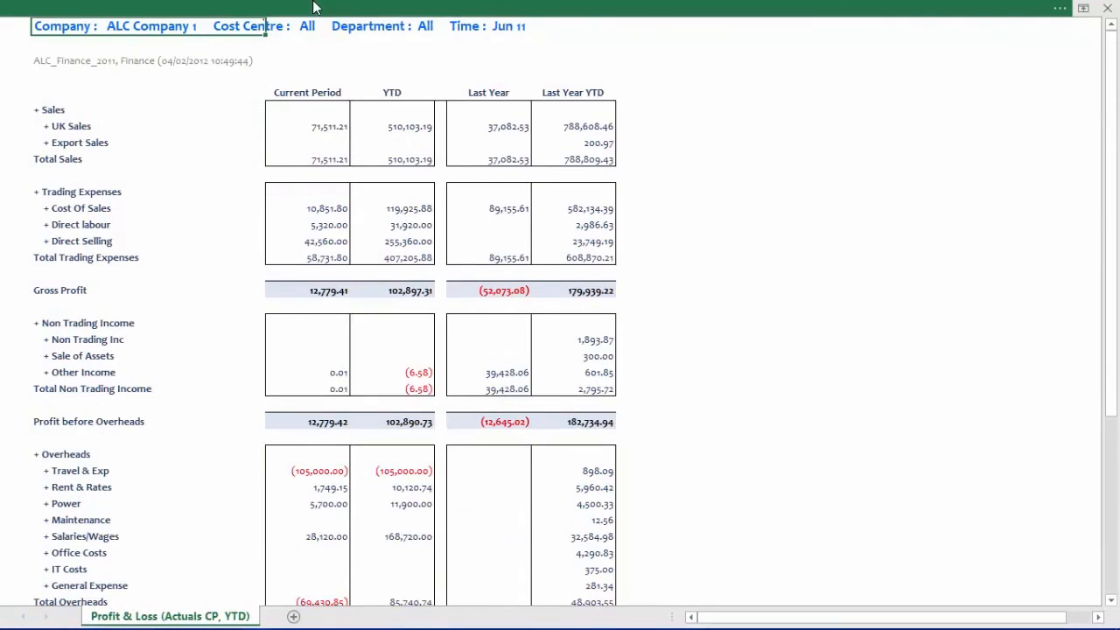
# - Open the criteria from the report title and change the Cost Centre dimension to Factory/Warehouse
pyautogui.doubleClick(66, 26)
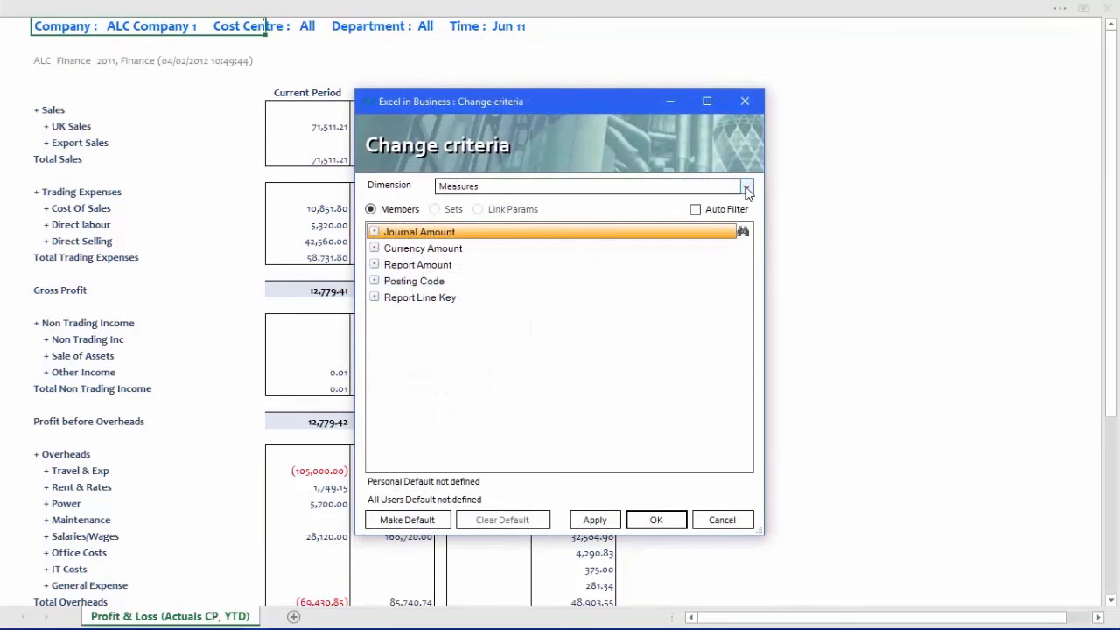
pyautogui.click(745, 185)
pyautogui.click(460, 224)
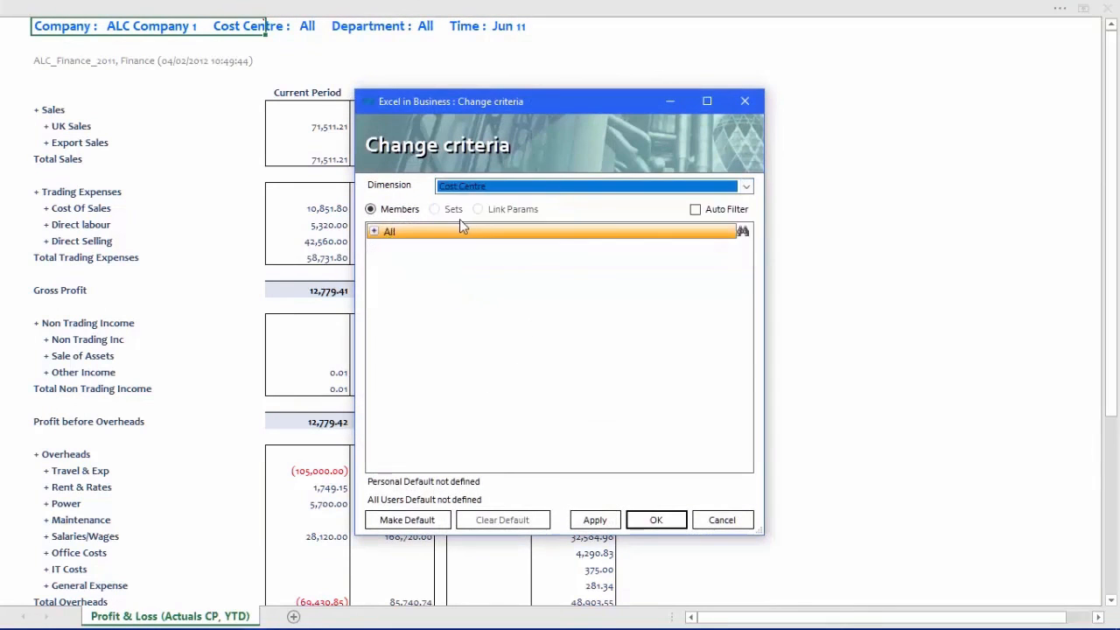
pyautogui.click(374, 231)
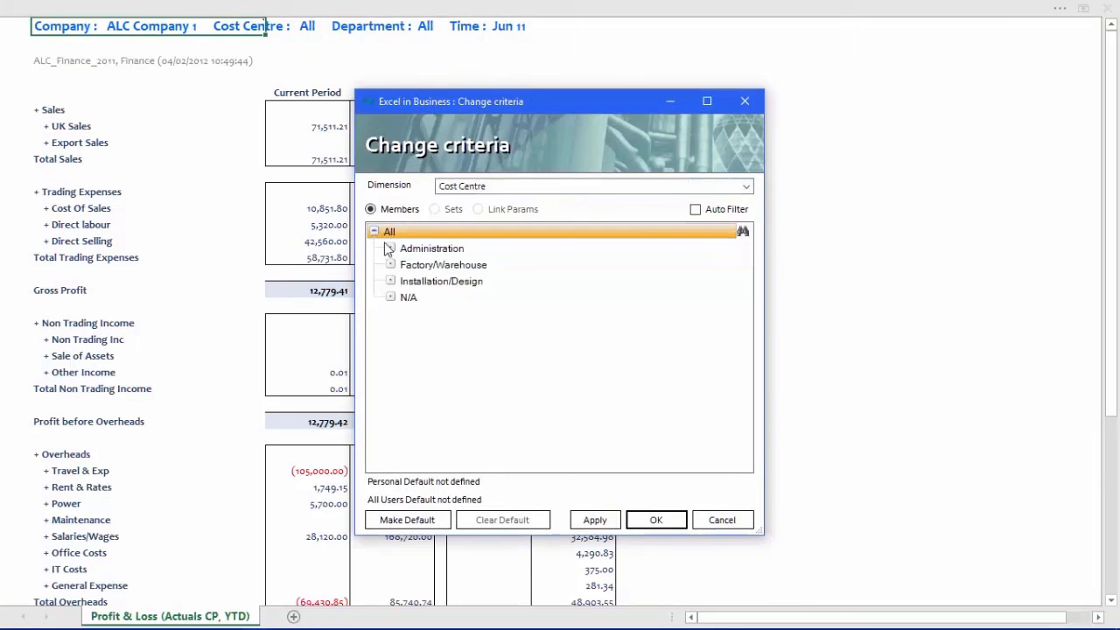
pyautogui.doubleClick(433, 266)
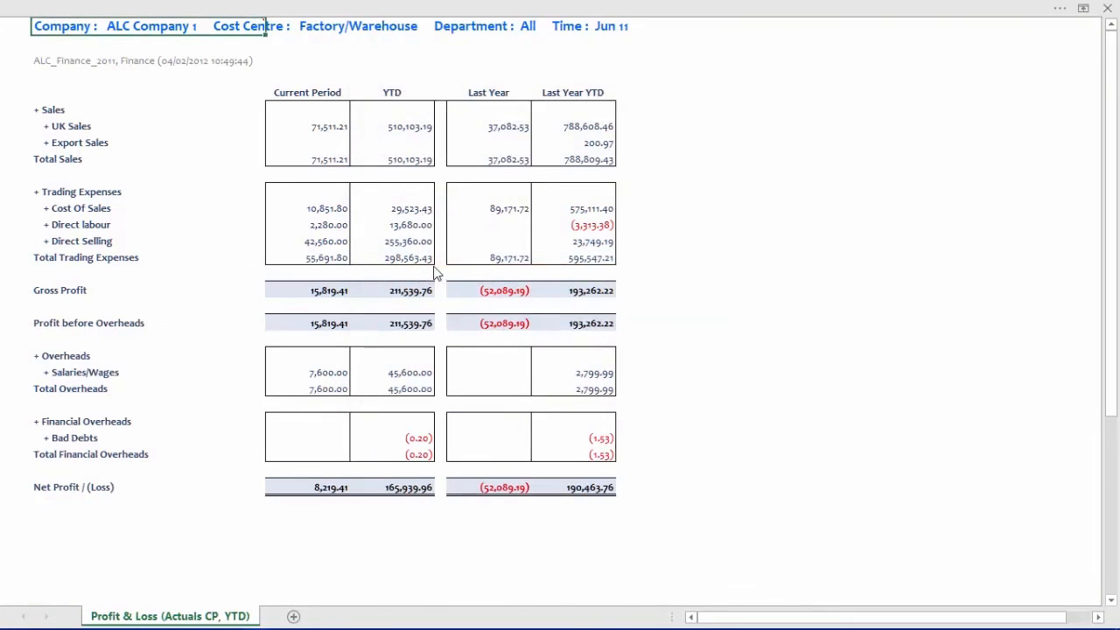